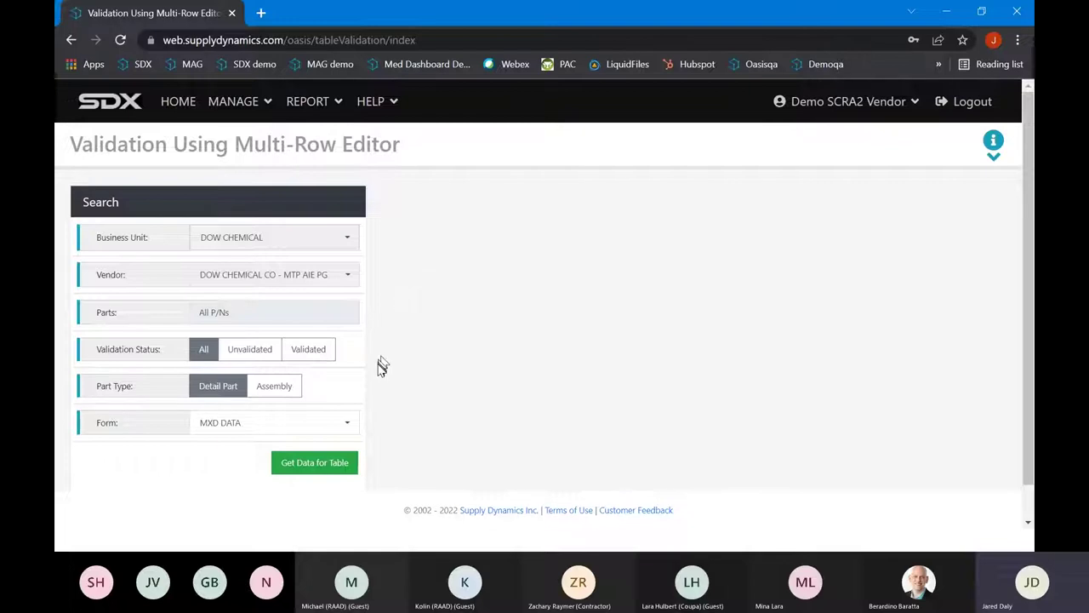
- Load the MXD DATA table for all detail parts, expand the Edit data grid and enlarge the page
{"action": "left_click", "coordinate": [320, 469]}
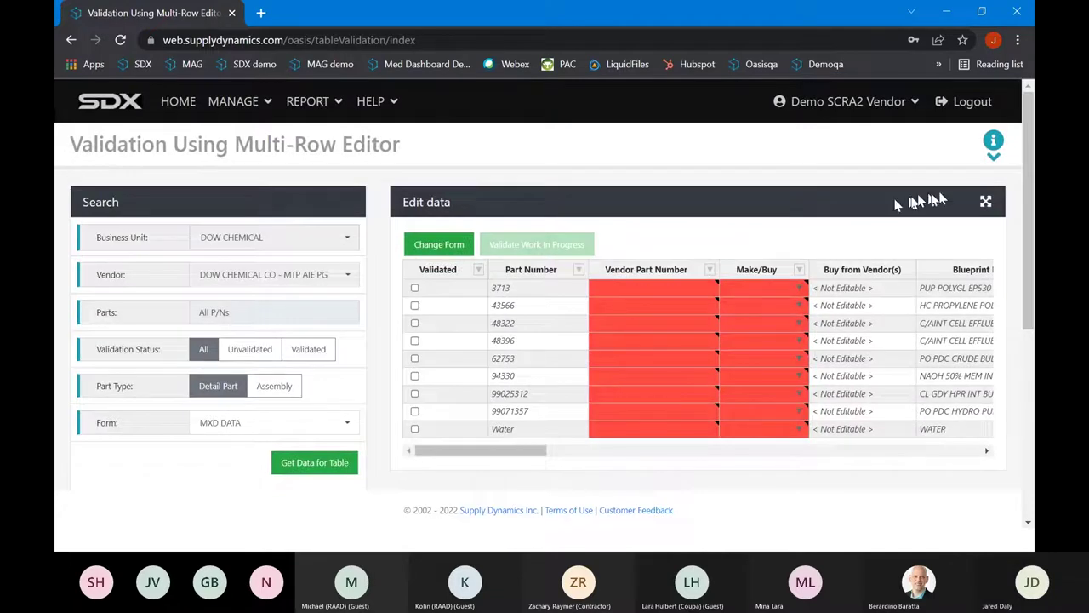
{"action": "left_click", "coordinate": [986, 203]}
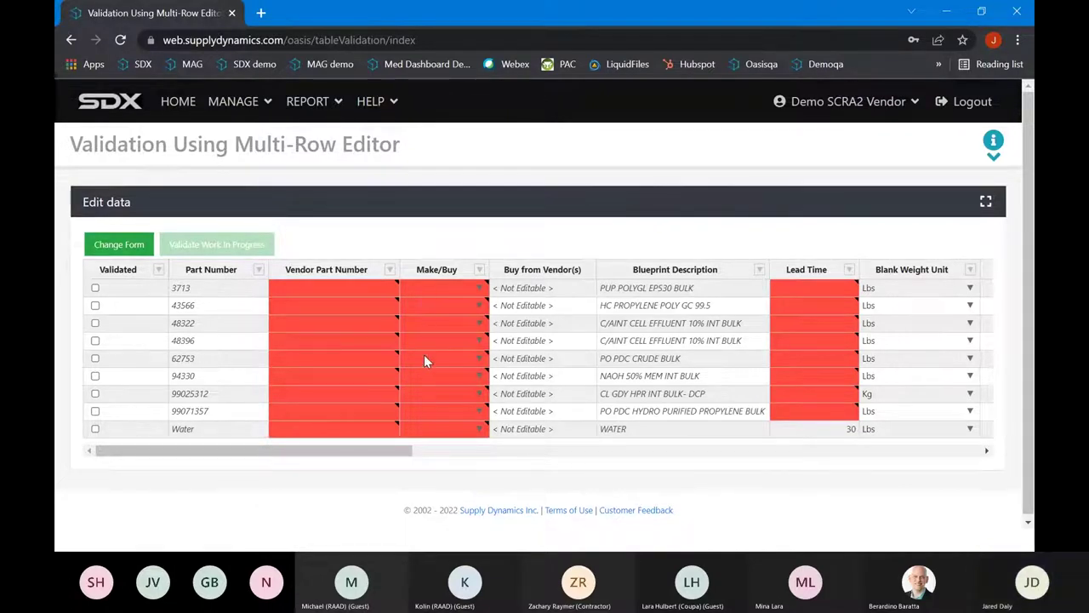
{"action": "key", "text": "ctrl+plus"}
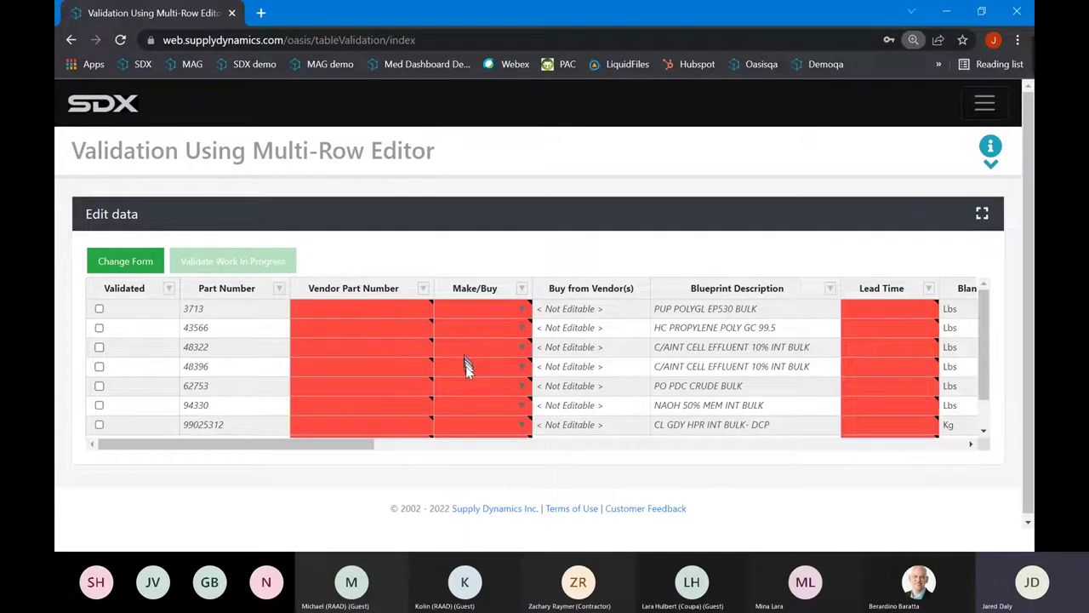
- Set Make/Buy to Buy for part number 48396
{"action": "mouse_move", "coordinate": [476, 370]}
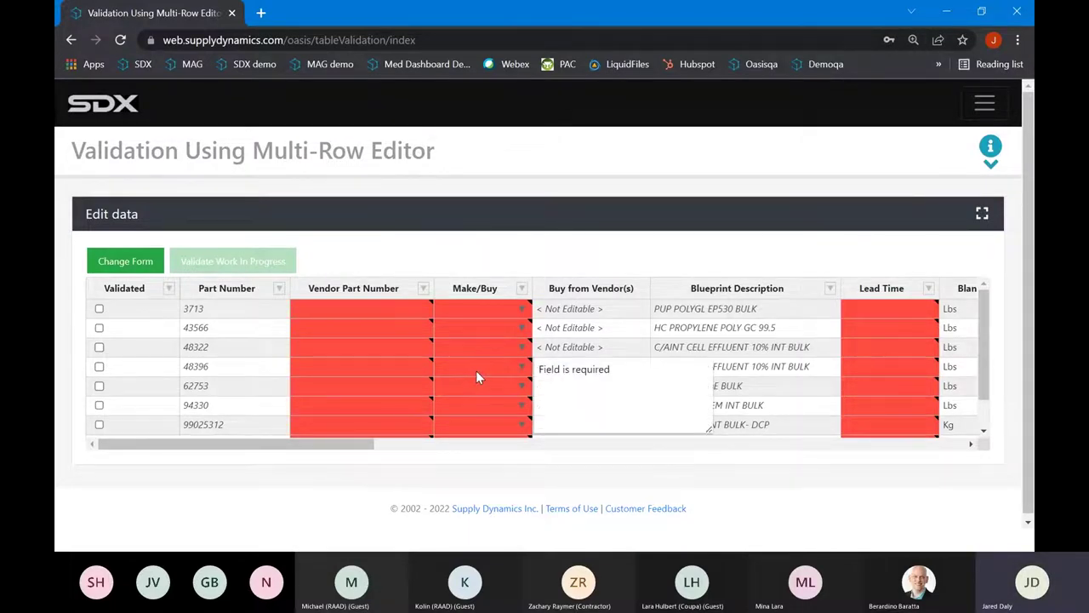
{"action": "left_click", "coordinate": [476, 370]}
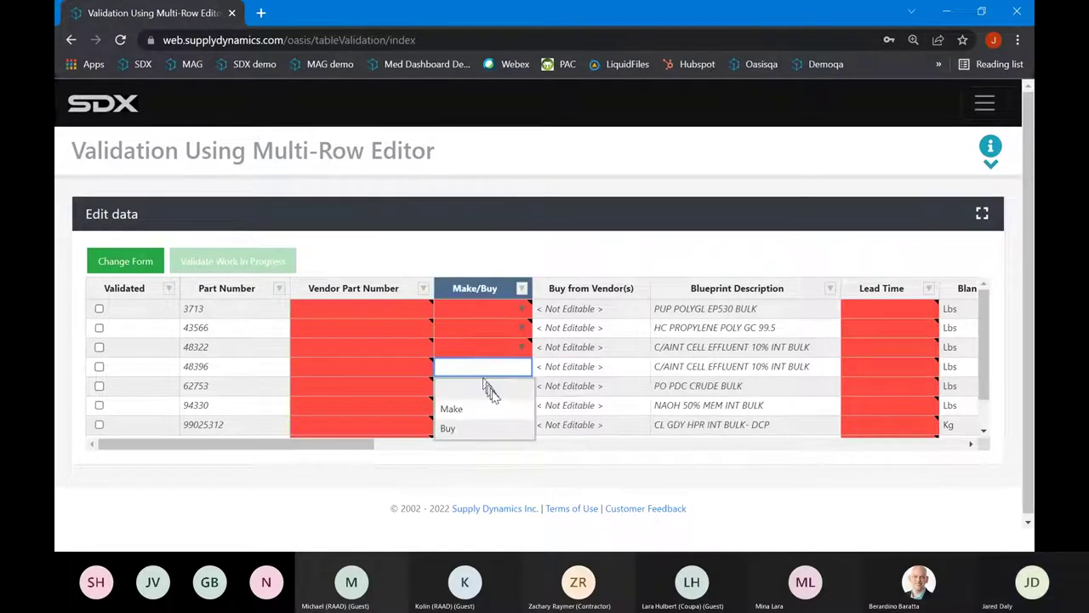
{"action": "left_click", "coordinate": [511, 432]}
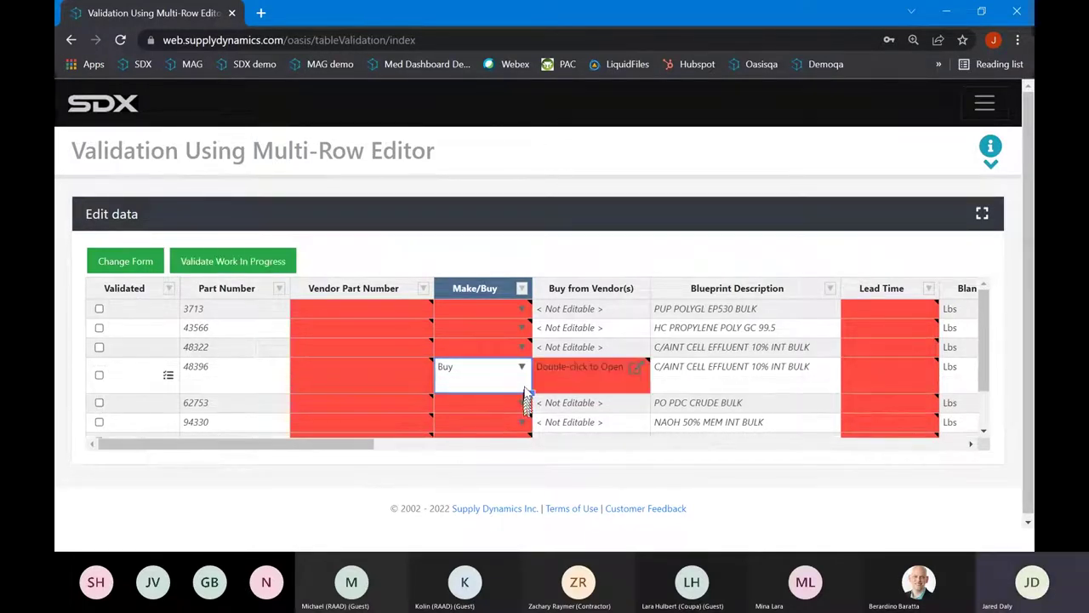
- Add BLUE CUBE OPERATIONS LLC - FREEPORT as the buy-from vendor for part 48396 with 100% supply and save
{"action": "mouse_move", "coordinate": [562, 375]}
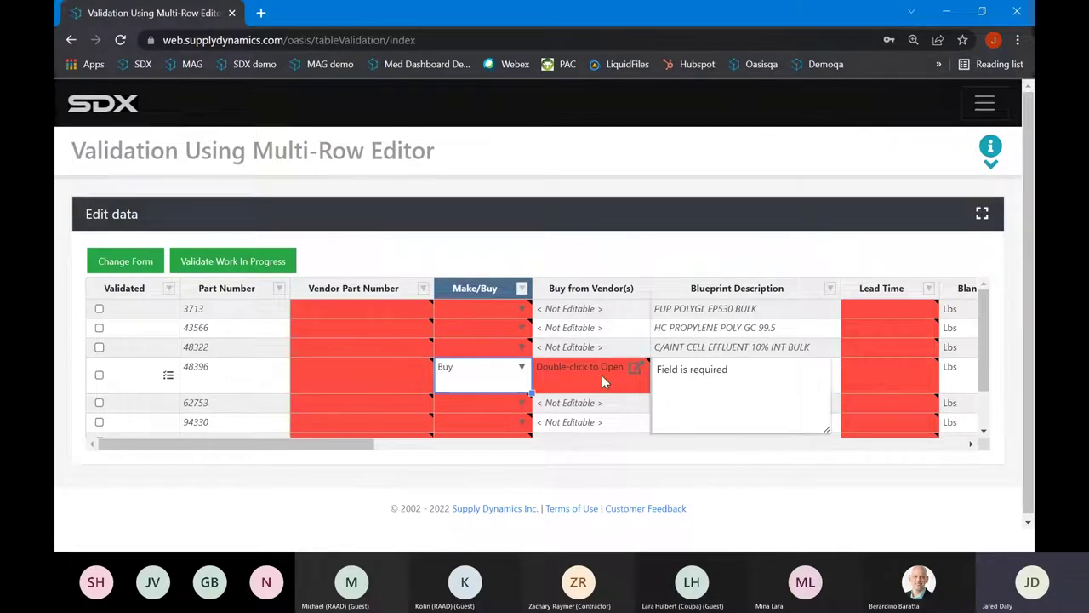
{"action": "double_click", "coordinate": [602, 375]}
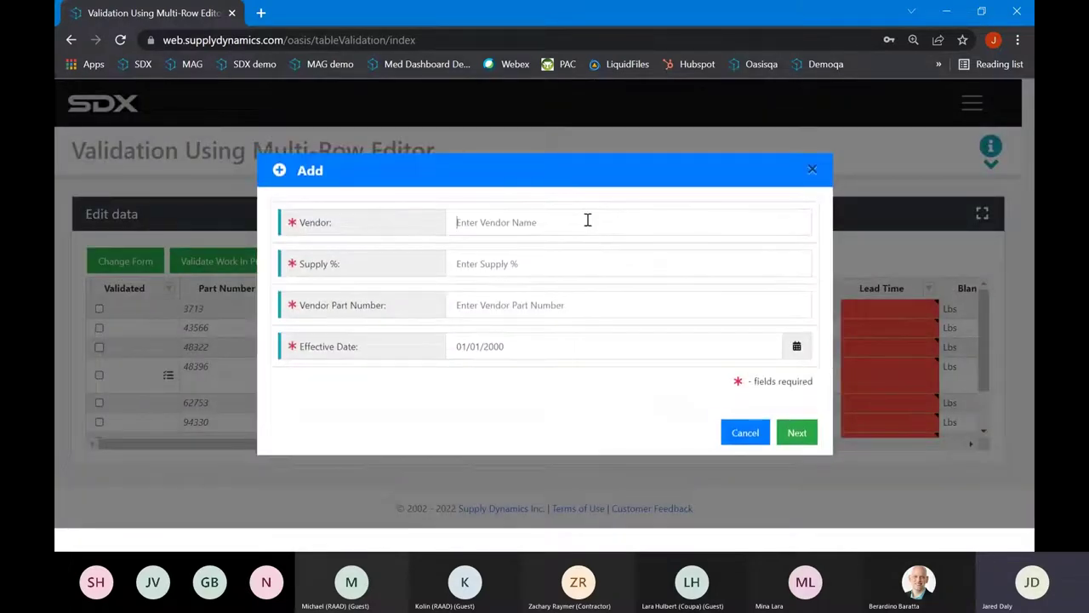
{"action": "left_click", "coordinate": [587, 220]}
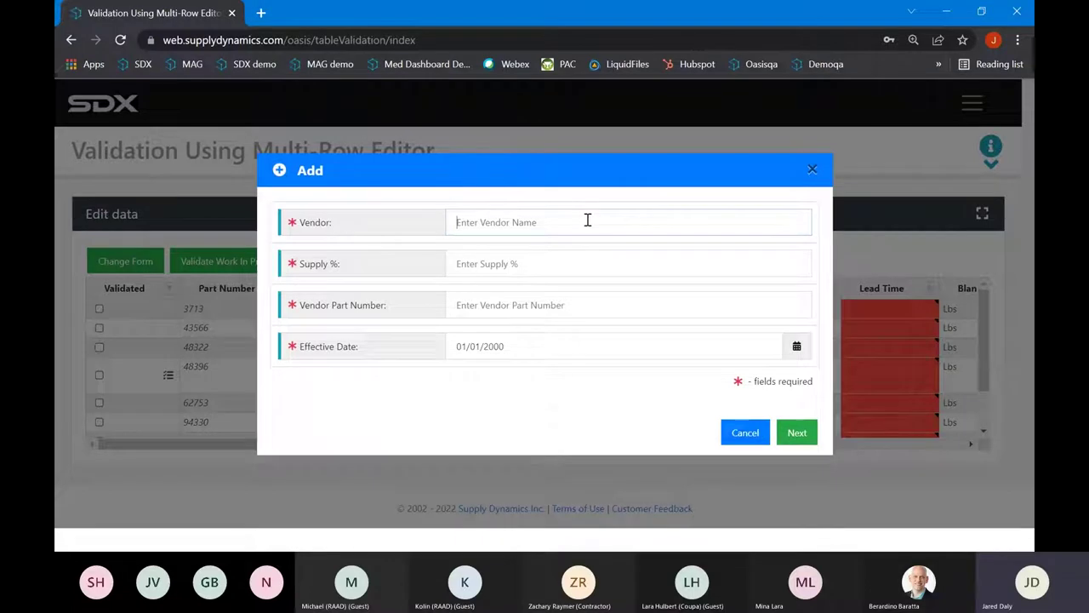
{"action": "type", "text": "free"}
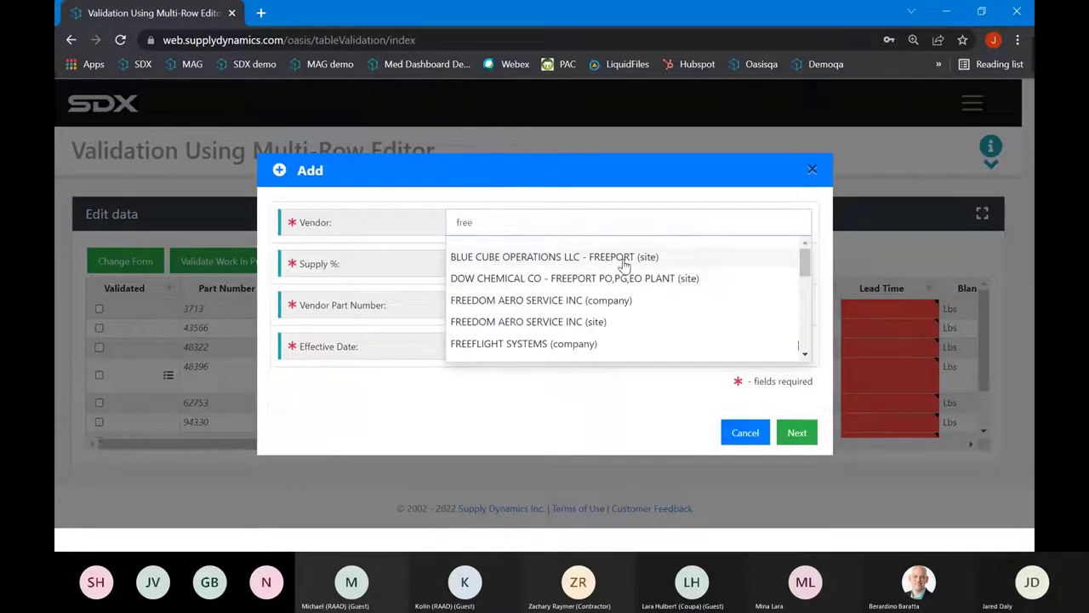
{"action": "left_click", "coordinate": [622, 257]}
{"action": "left_click", "coordinate": [554, 269]}
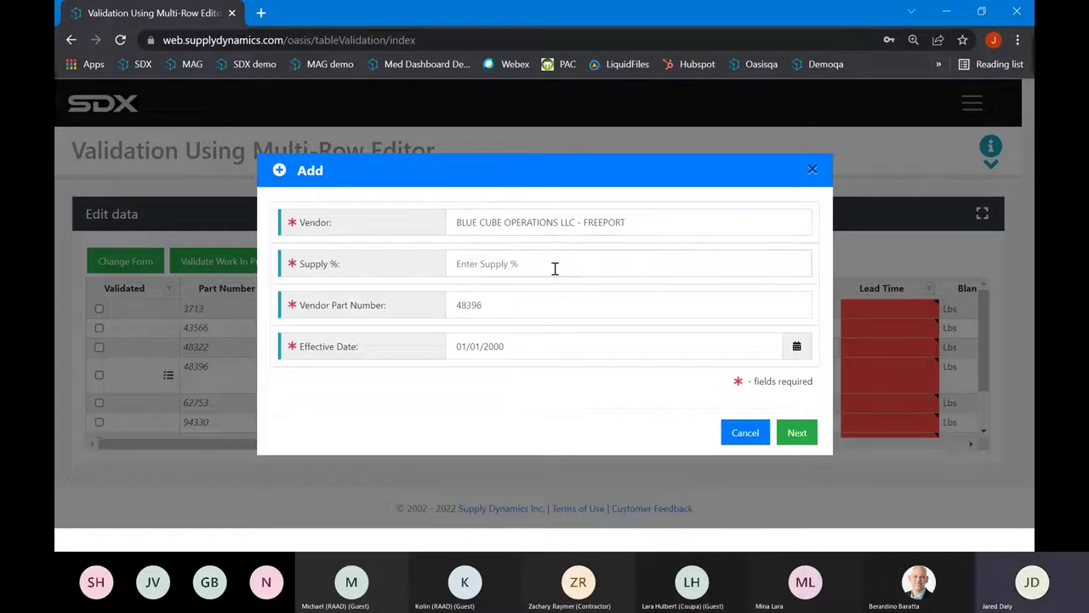
{"action": "type", "text": "100"}
{"action": "left_click", "coordinate": [794, 433]}
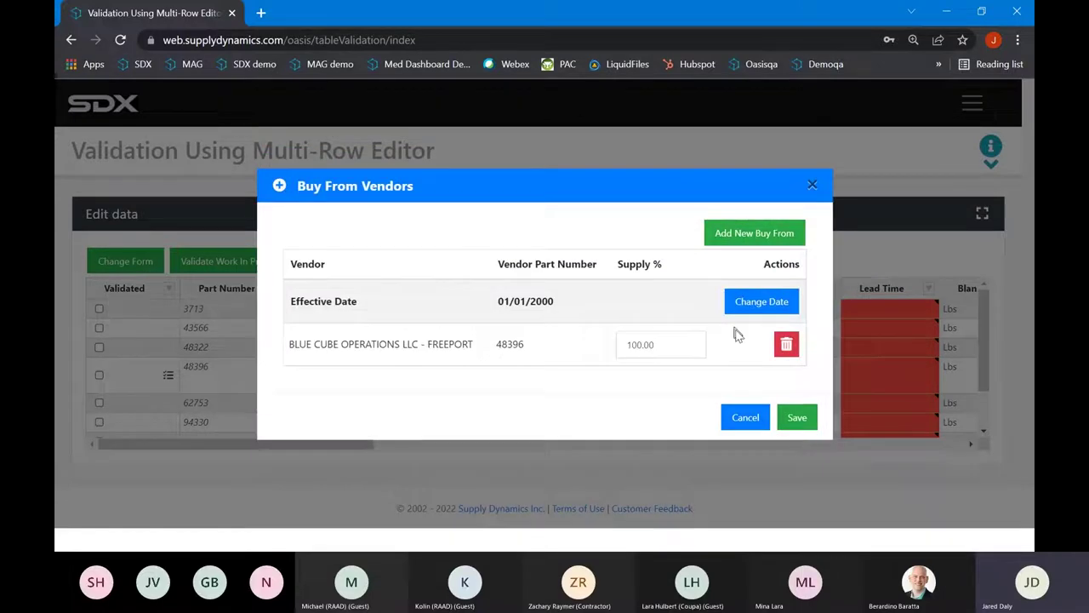
{"action": "left_click", "coordinate": [797, 417]}
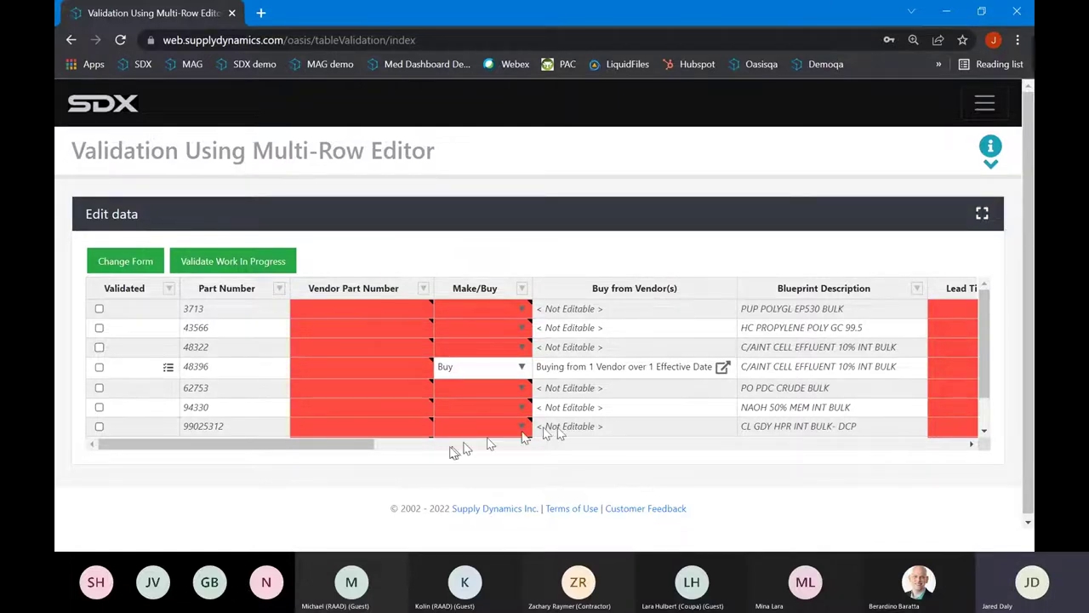
- Set the lead time of part 48322 to 30 and copy it down to parts 48396 and 62753
{"action": "left_click_drag", "start_coordinate": [356, 450], "coordinate": [395, 450]}
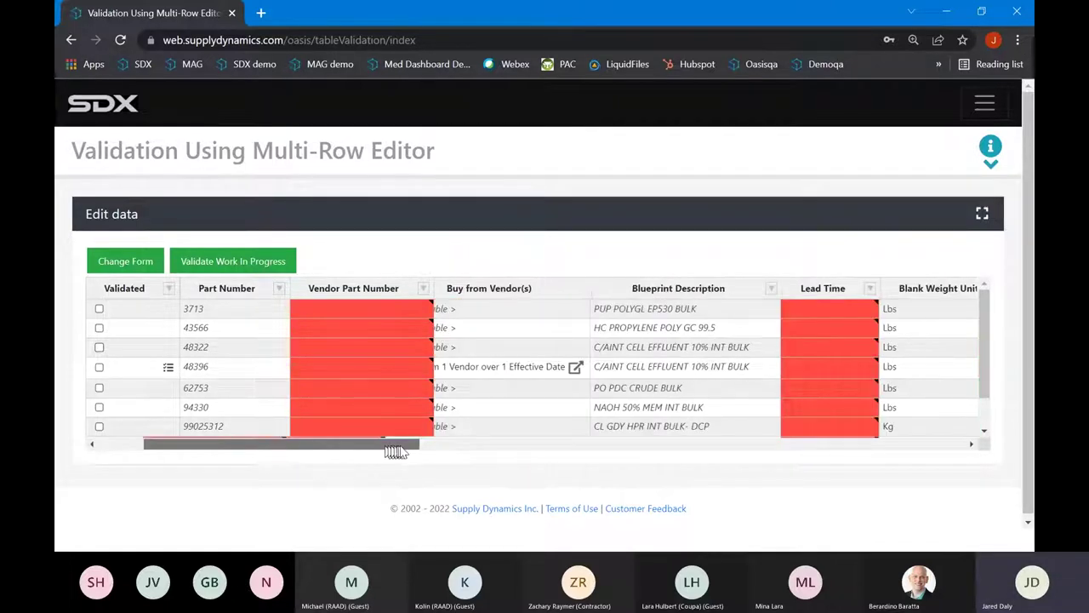
{"action": "left_click", "coordinate": [831, 343]}
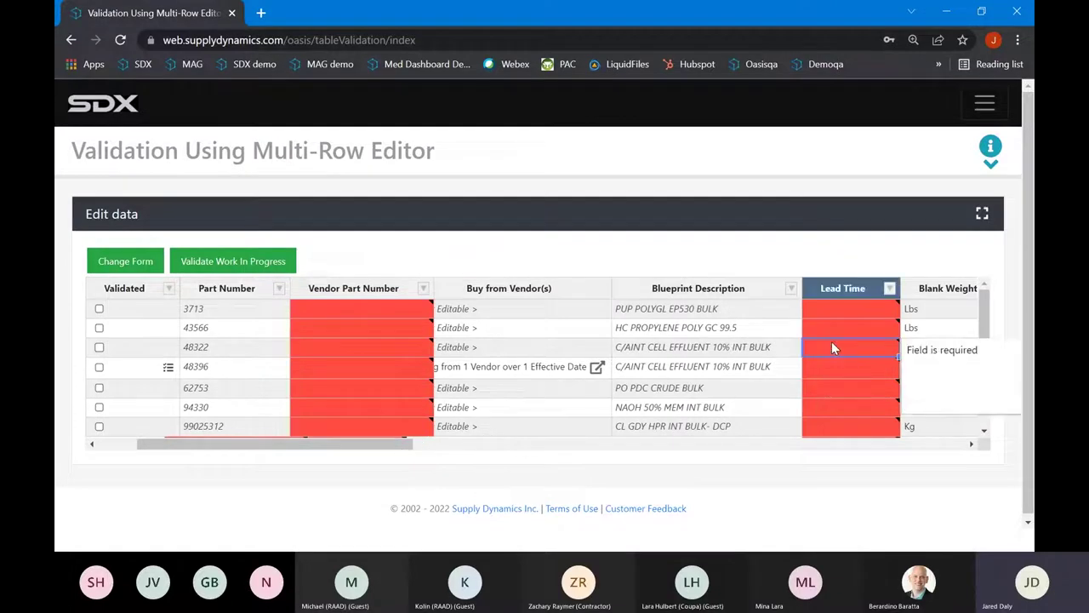
{"action": "type", "text": "30"}
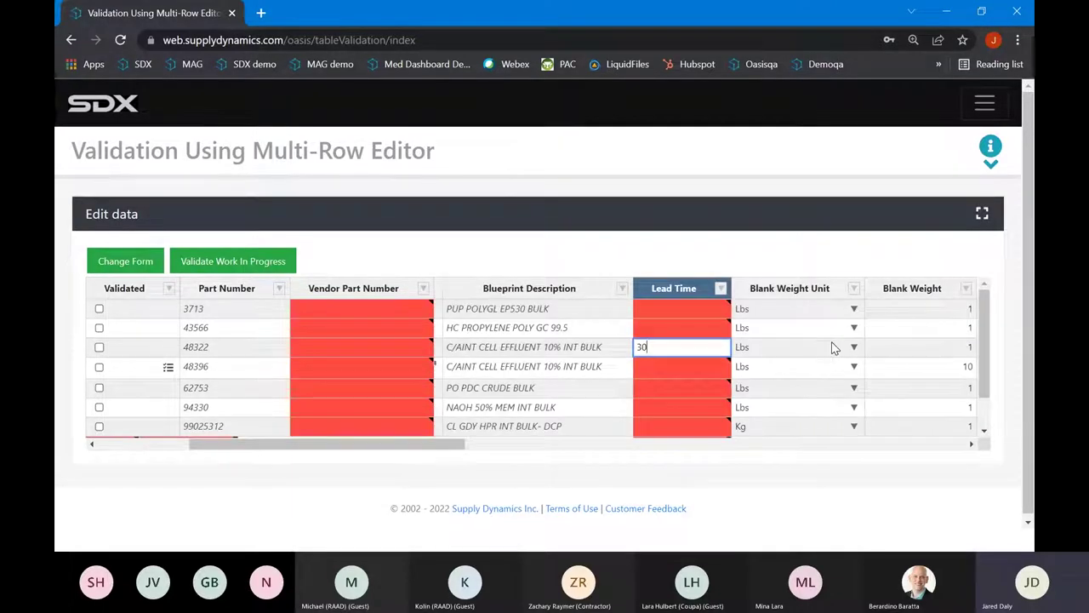
{"action": "key", "text": "Return"}
{"action": "left_click", "coordinate": [721, 348]}
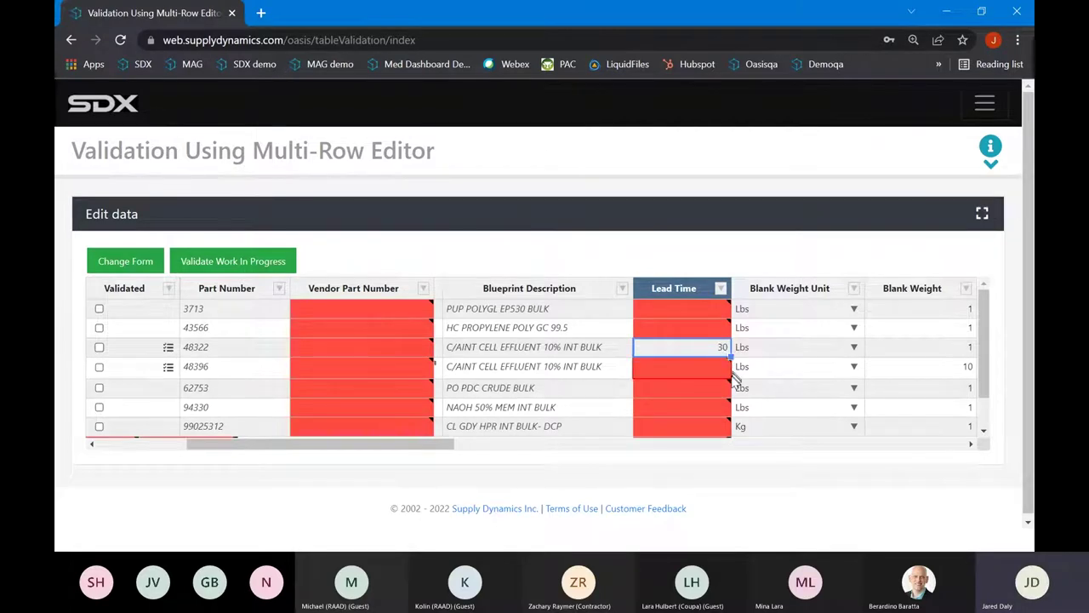
{"action": "left_click_drag", "start_coordinate": [730, 355], "coordinate": [730, 387]}
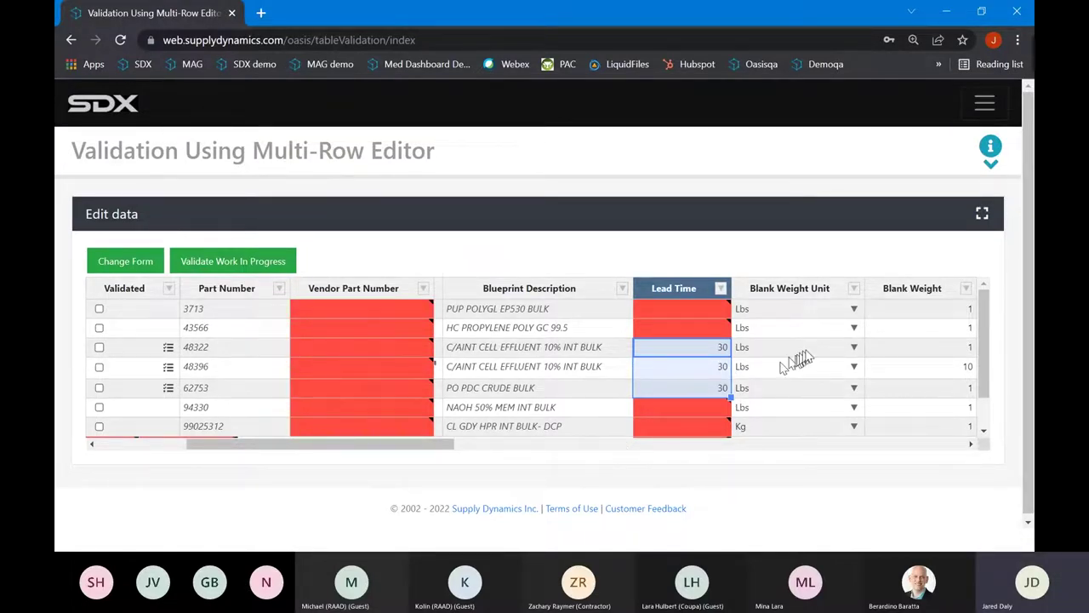
- Look through the available Blank Weight Unit options for part 48396
{"action": "left_click", "coordinate": [831, 364]}
{"action": "left_click", "coordinate": [838, 367]}
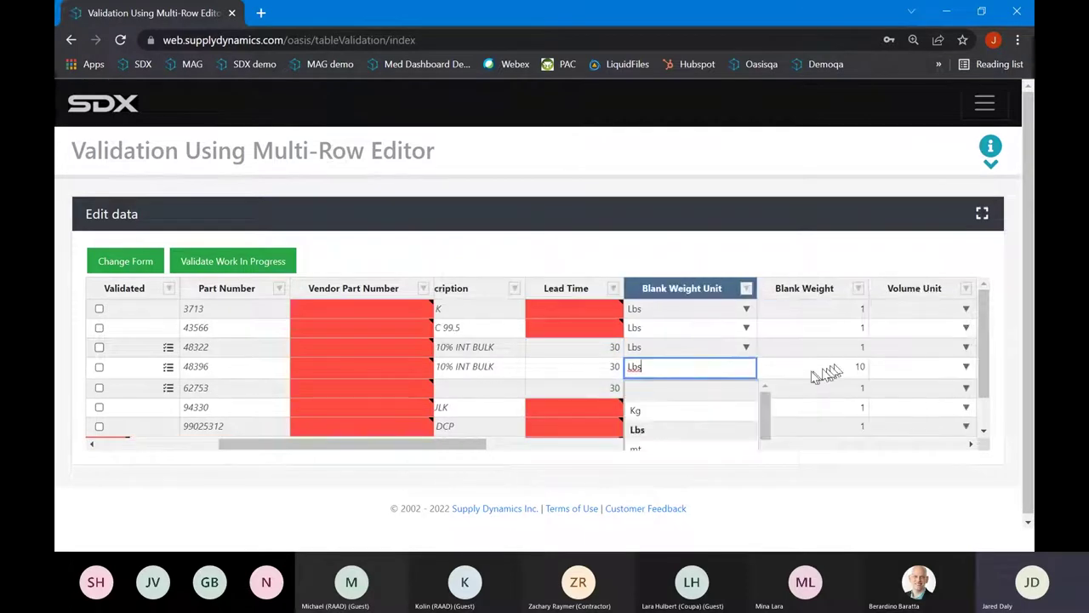
{"action": "left_click_drag", "start_coordinate": [766, 419], "coordinate": [769, 432]}
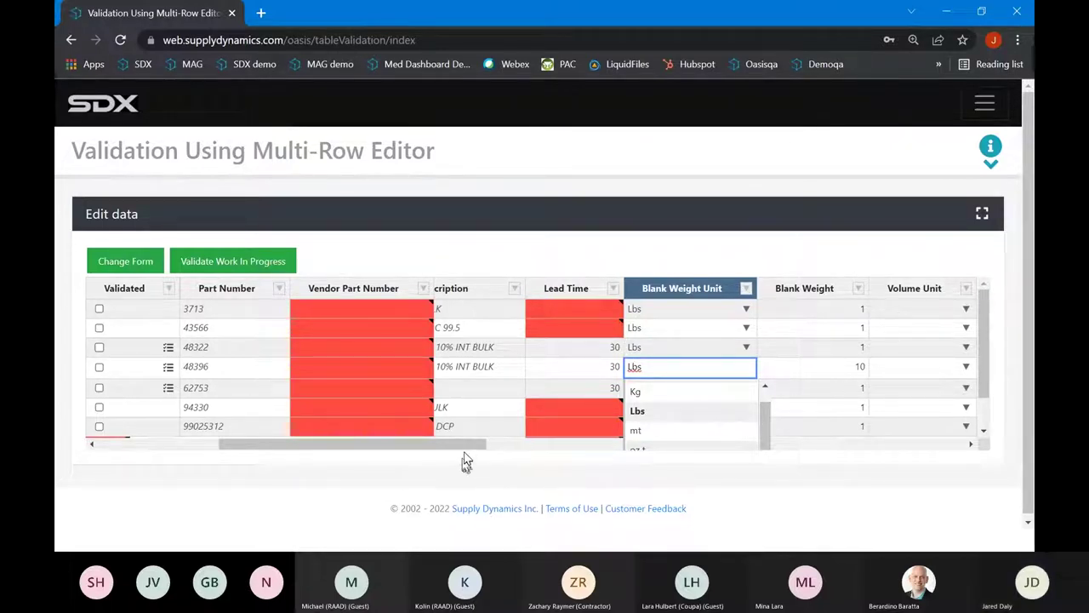
- Enter the misspelled value "Chhemical" as the MxD Product Family of part 48396
{"action": "left_click_drag", "start_coordinate": [474, 444], "coordinate": [606, 455]}
{"action": "left_click", "coordinate": [647, 367]}
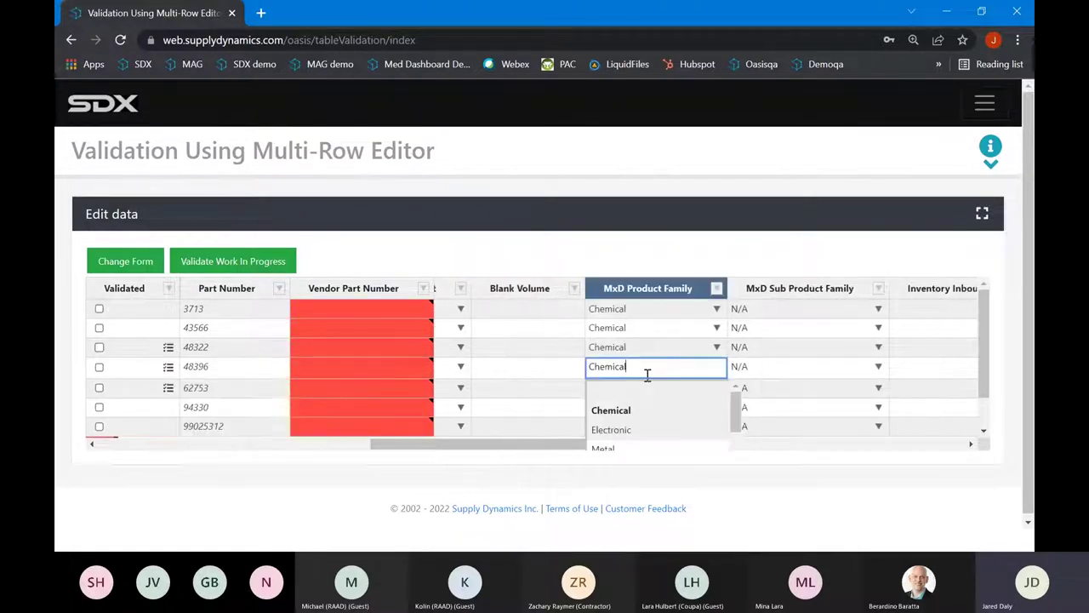
{"action": "left_click_drag", "start_coordinate": [658, 367], "coordinate": [573, 370]}
{"action": "type", "text": "Chhemi"}
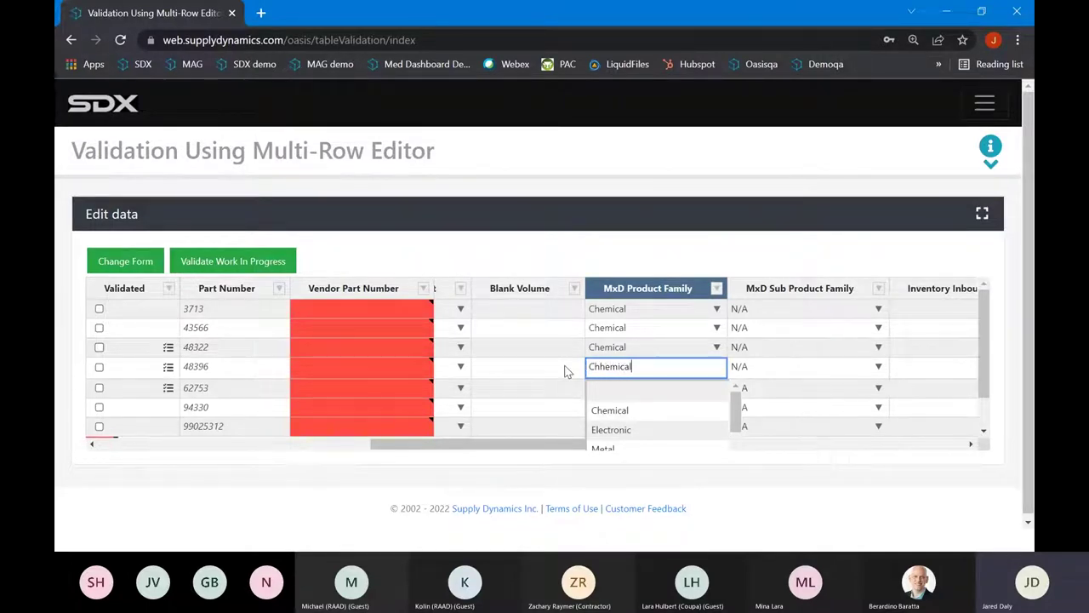
{"action": "key", "text": "Return"}
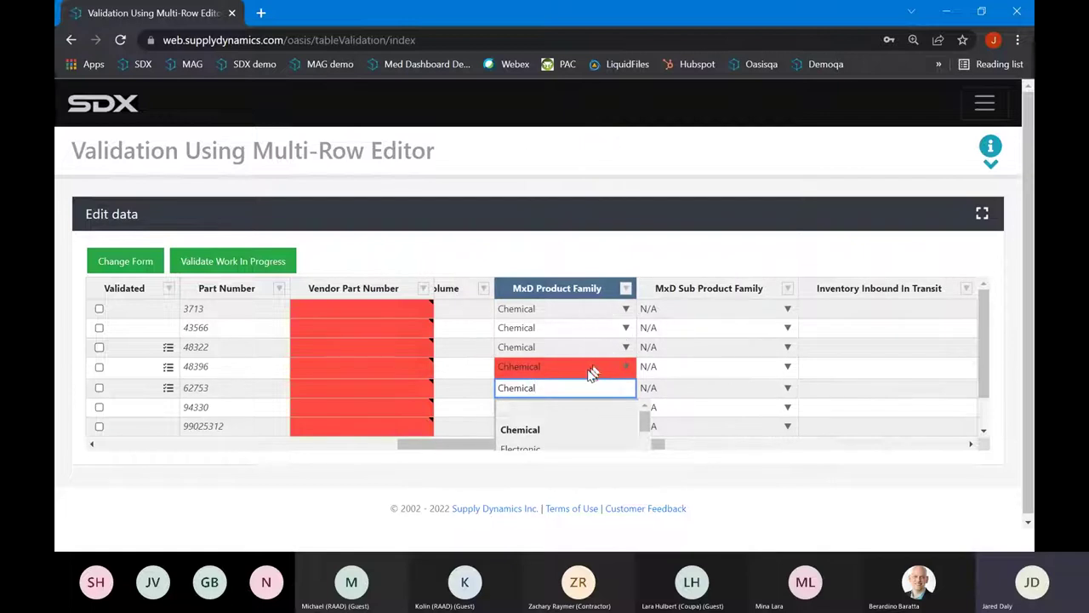
- Correct the MxD Product Family of part 48396 to the Chemical option
{"action": "left_click", "coordinate": [589, 376]}
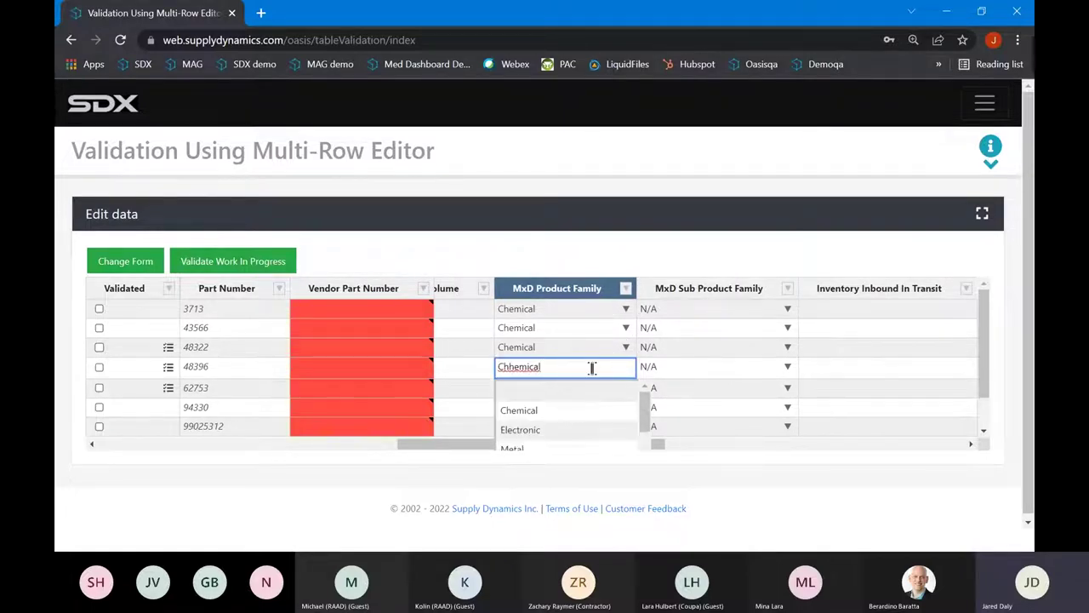
{"action": "scroll", "coordinate": [574, 411], "scroll_direction": "down", "scroll_amount": 1}
{"action": "scroll", "coordinate": [573, 411], "scroll_direction": "up", "scroll_amount": 1}
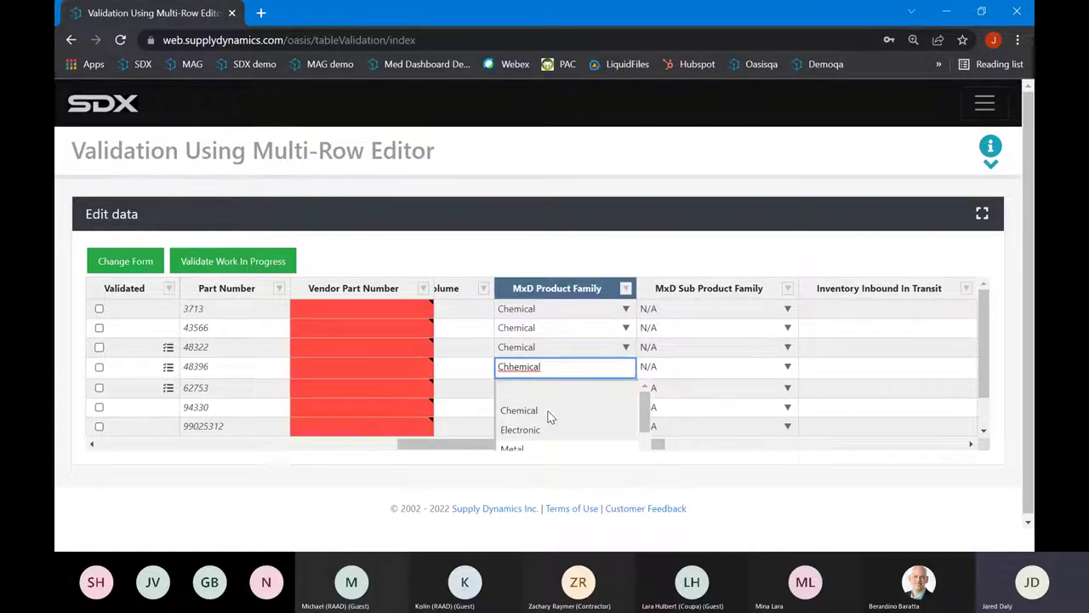
{"action": "left_click", "coordinate": [549, 410]}
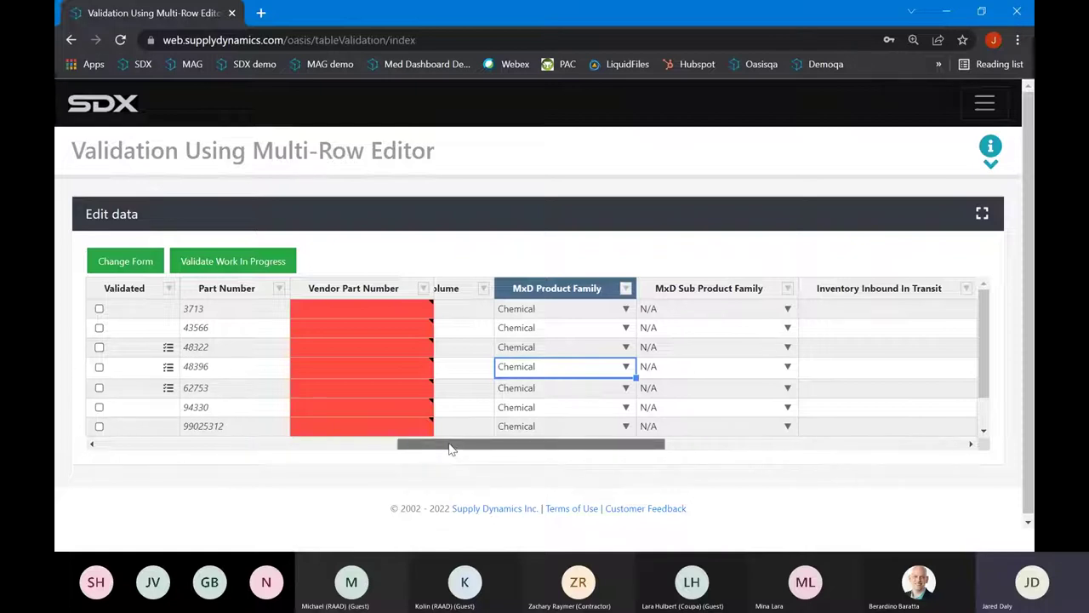
- Copy part number 48396 into the Vendor Part Number cell of the same row
{"action": "left_click_drag", "start_coordinate": [451, 449], "coordinate": [159, 460]}
{"action": "left_click", "coordinate": [234, 375]}
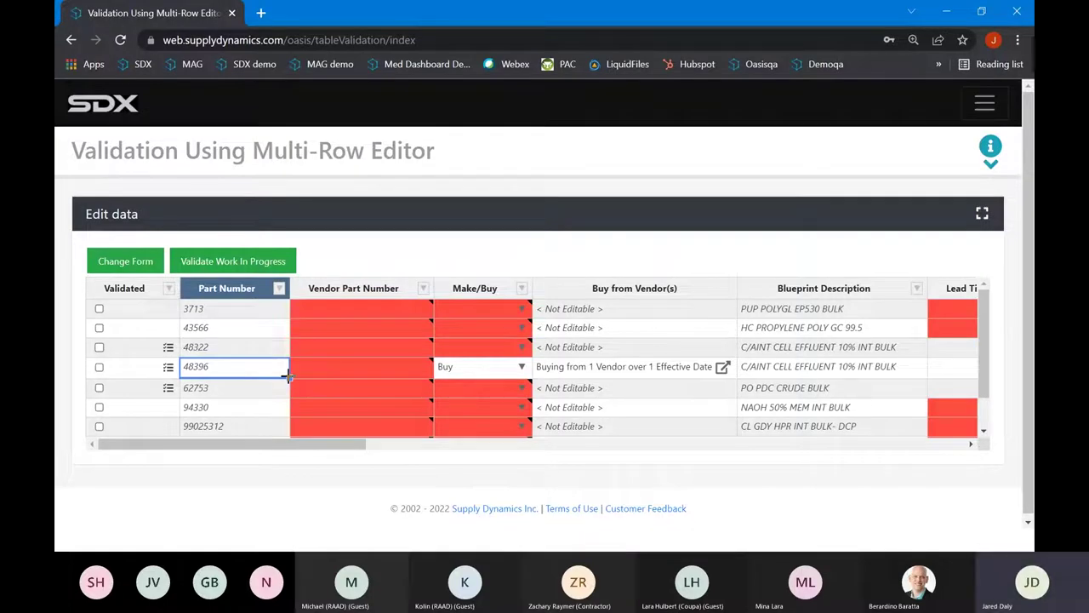
{"action": "left_click_drag", "start_coordinate": [288, 378], "coordinate": [403, 375]}
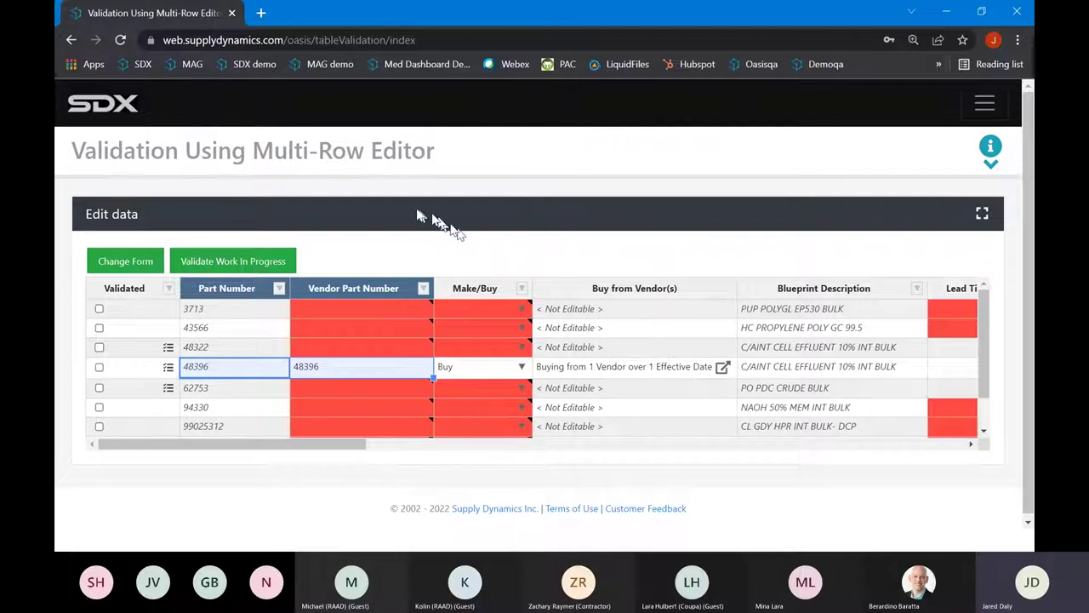
- Validate the work in progress and accept the certification that the Bill of Material data is up-to-date and accurate
{"action": "left_click", "coordinate": [235, 263]}
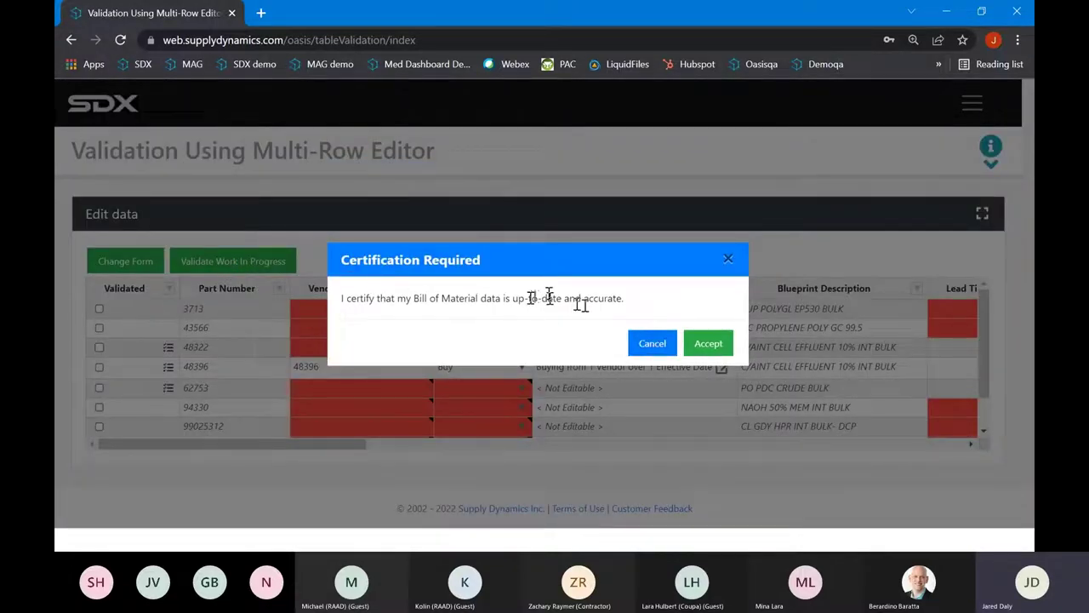
{"action": "left_click", "coordinate": [705, 351]}
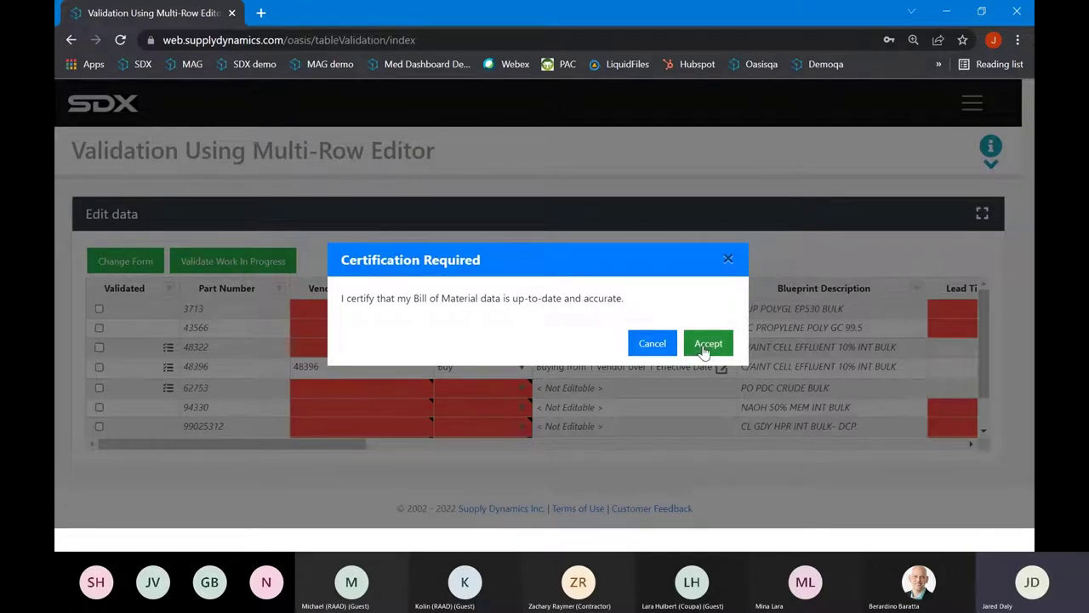
{"action": "left_click", "coordinate": [705, 349]}
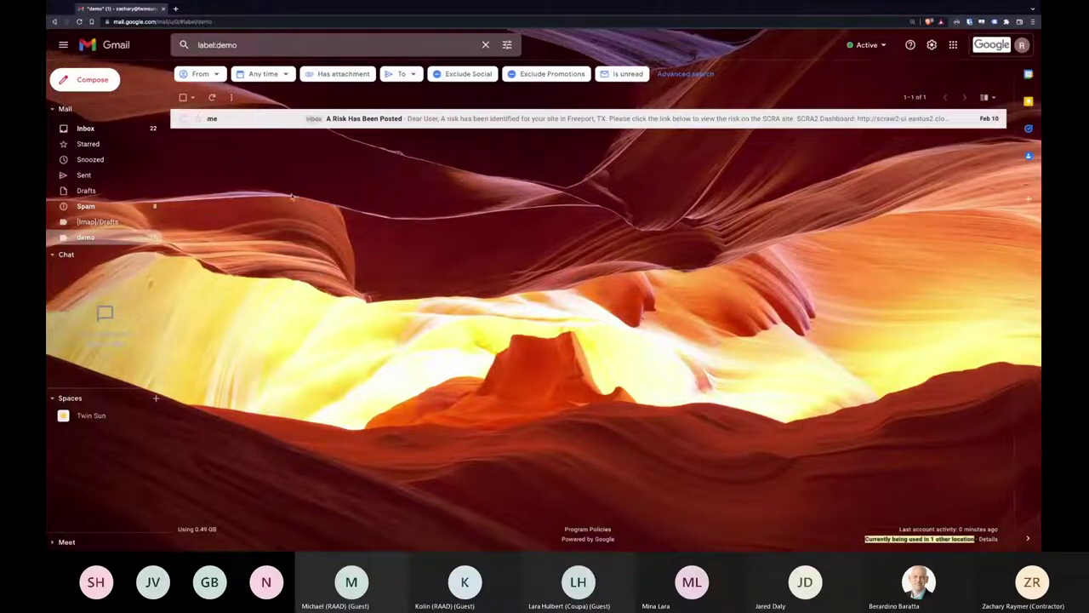
- In Gmail, open the "A Risk Has Been Posted" email and follow its SCRA2 Dashboard link
{"action": "left_click", "coordinate": [341, 118]}
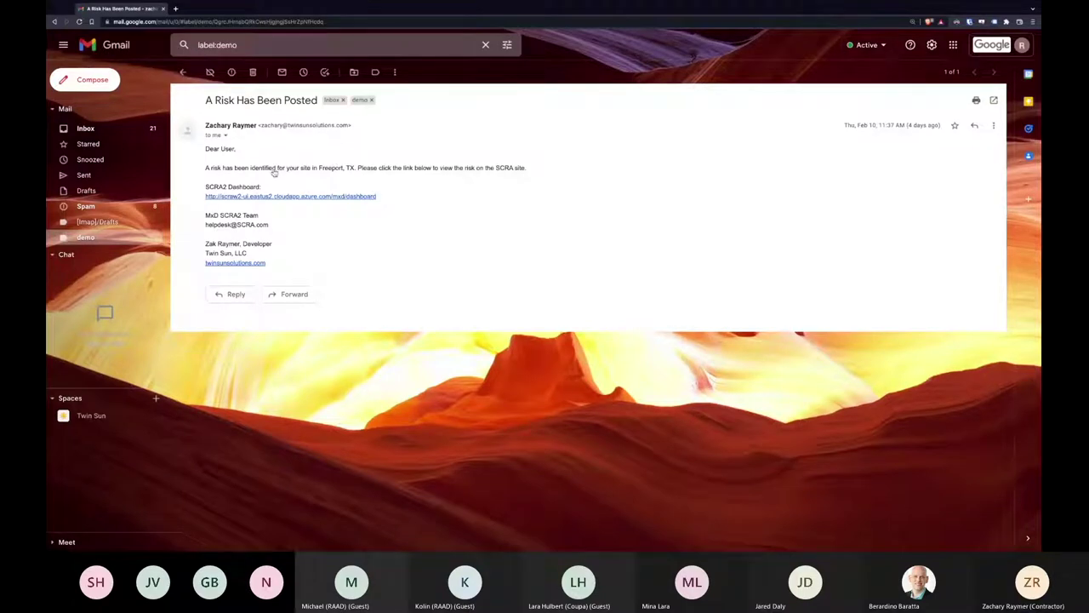
{"action": "left_click", "coordinate": [277, 196]}
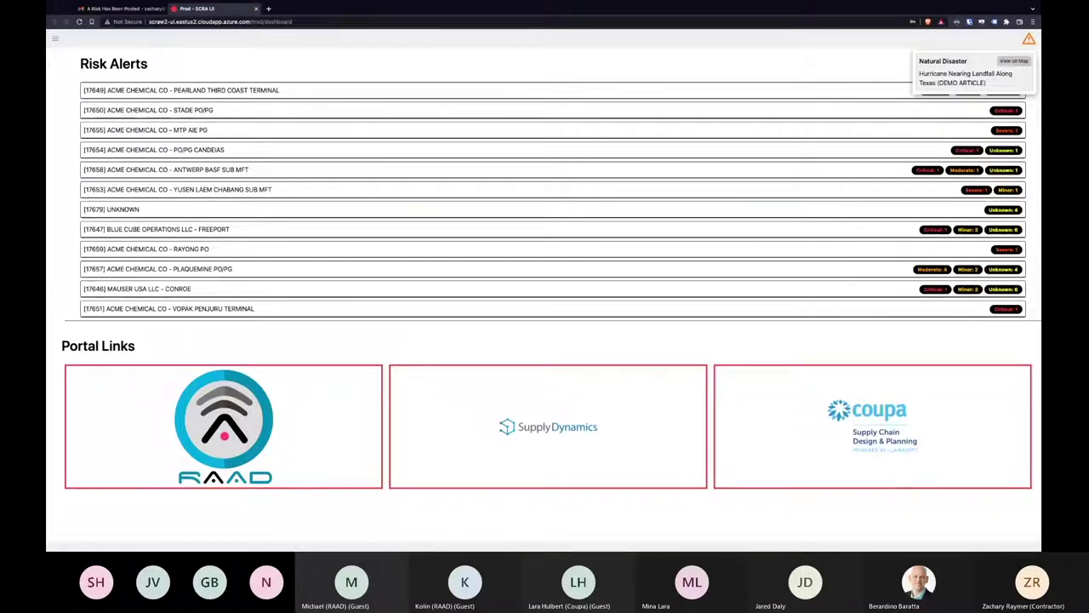
- Show the Texas hurricane Natural Disaster alert on the sites map and open its marker's details
{"action": "left_click", "coordinate": [1014, 60]}
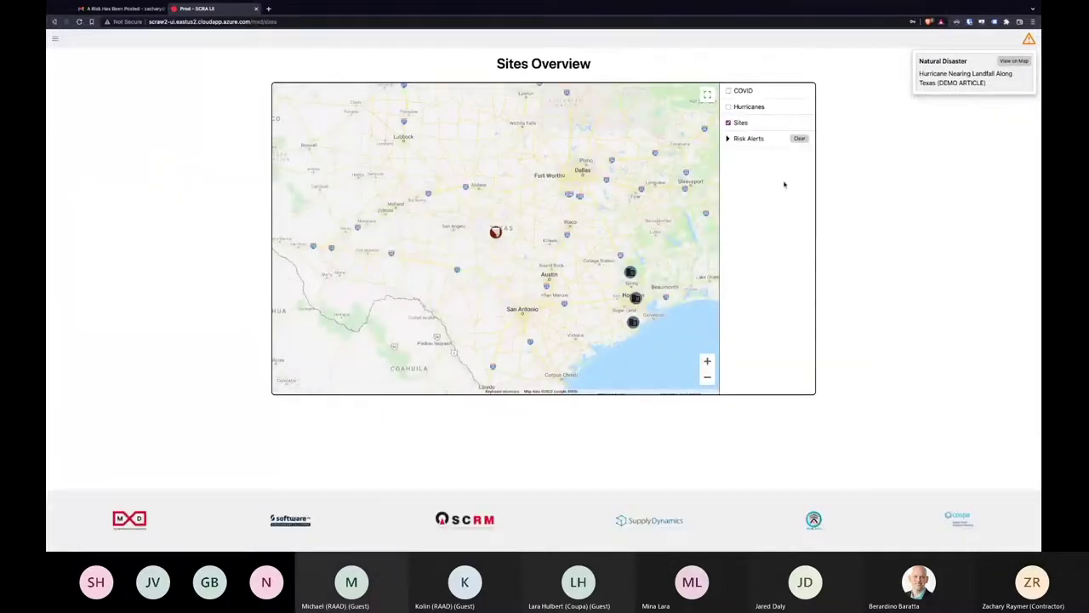
{"action": "left_click", "coordinate": [481, 223]}
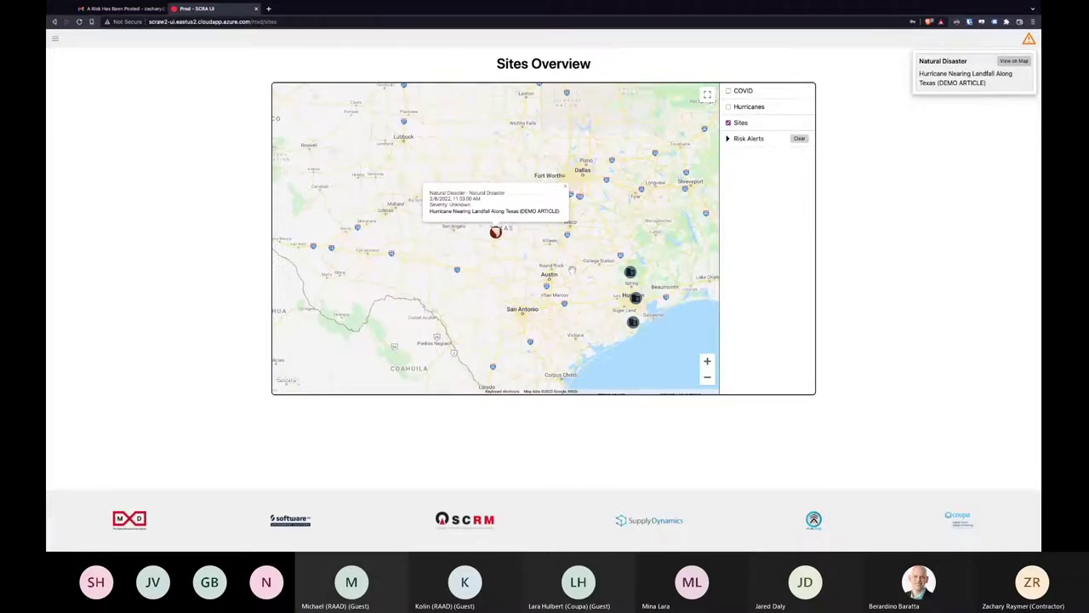
- Open the details of the BLUE CUBE OPERATIONS LLC - FREEPORT site from its map marker and show its Unknown severity alerts
{"action": "left_click", "coordinate": [632, 322]}
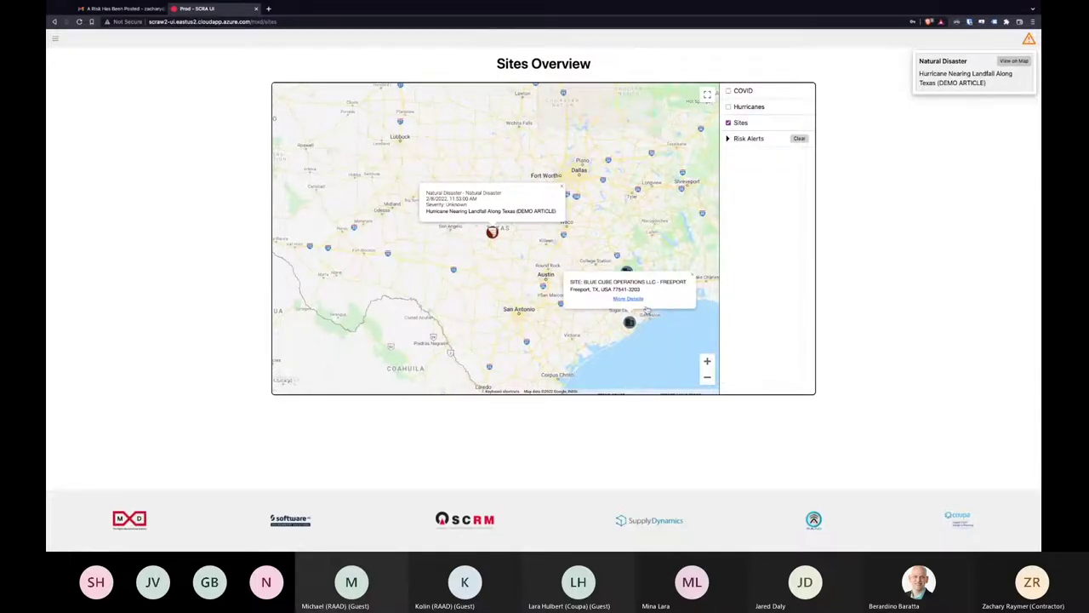
{"action": "left_click", "coordinate": [645, 308]}
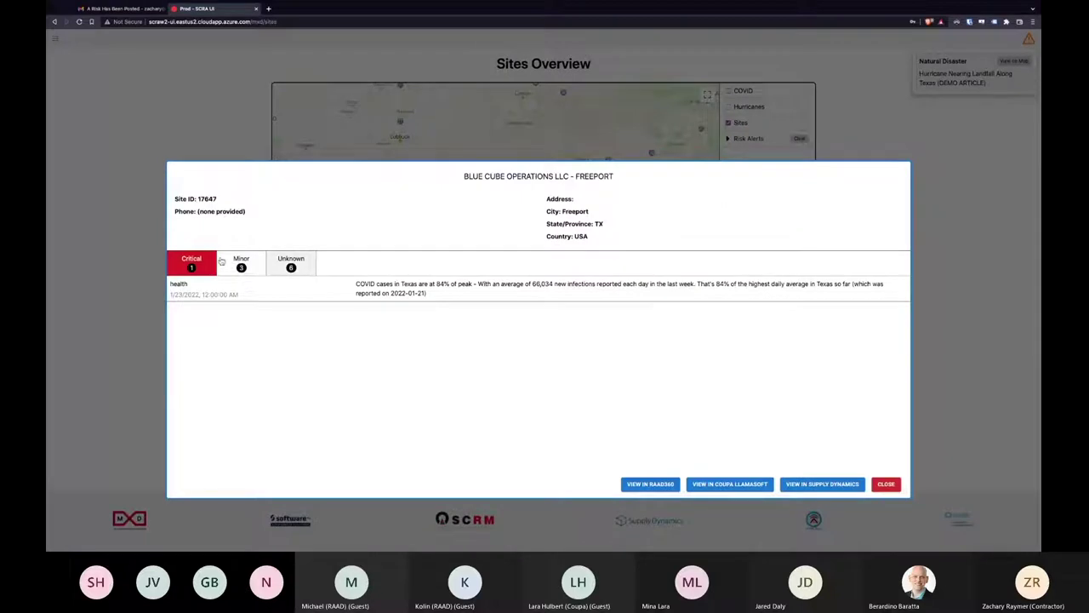
{"action": "left_click", "coordinate": [290, 263]}
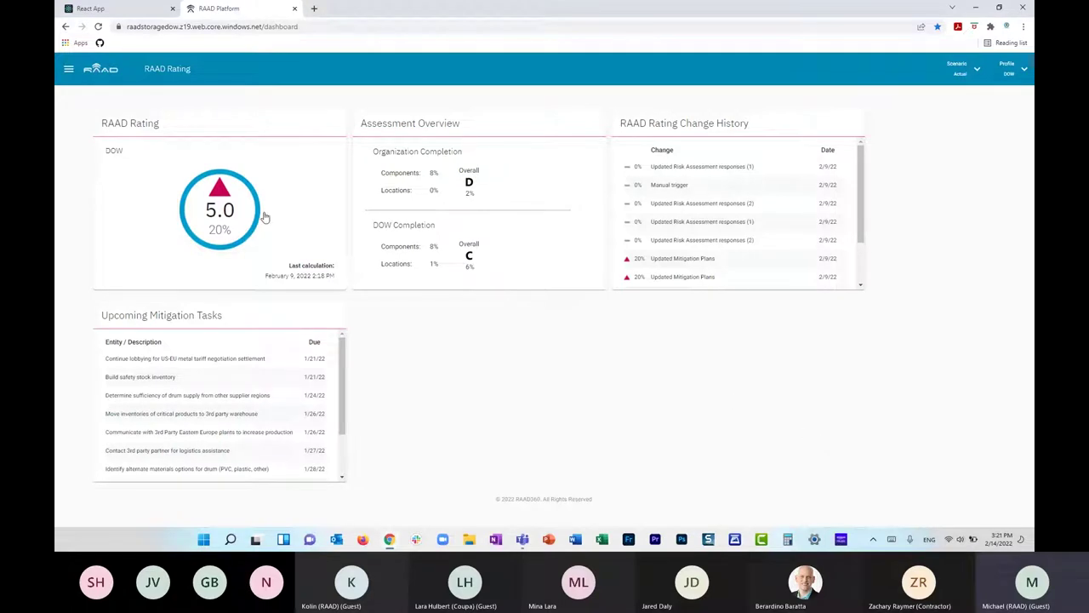
- In the RAAD Platform, open the Risk Alerts list and search it for "polit"
{"action": "left_click", "coordinate": [69, 72]}
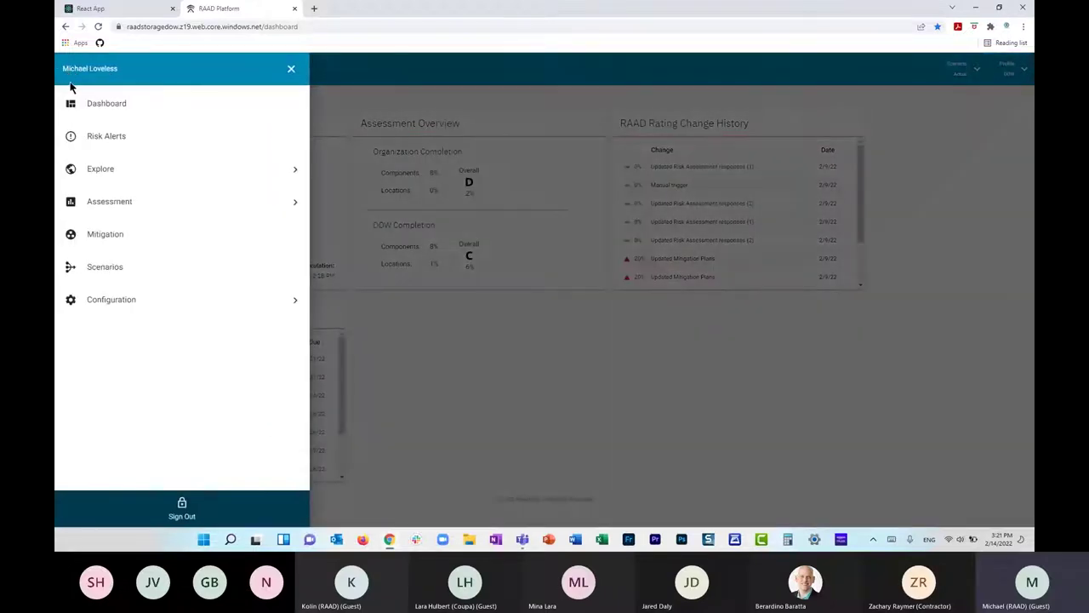
{"action": "left_click", "coordinate": [93, 137]}
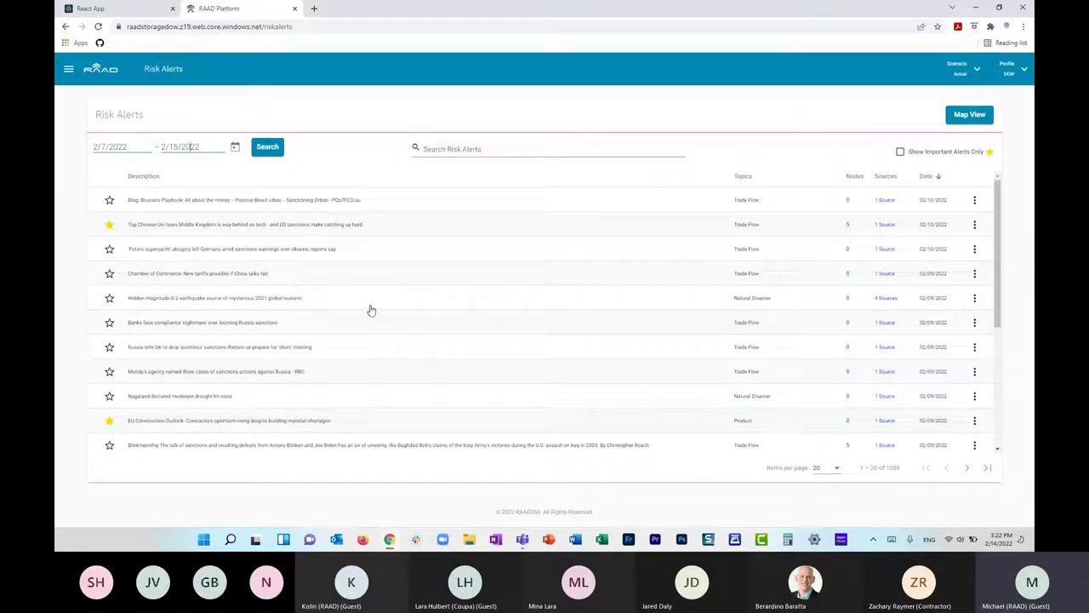
{"action": "left_click", "coordinate": [450, 148]}
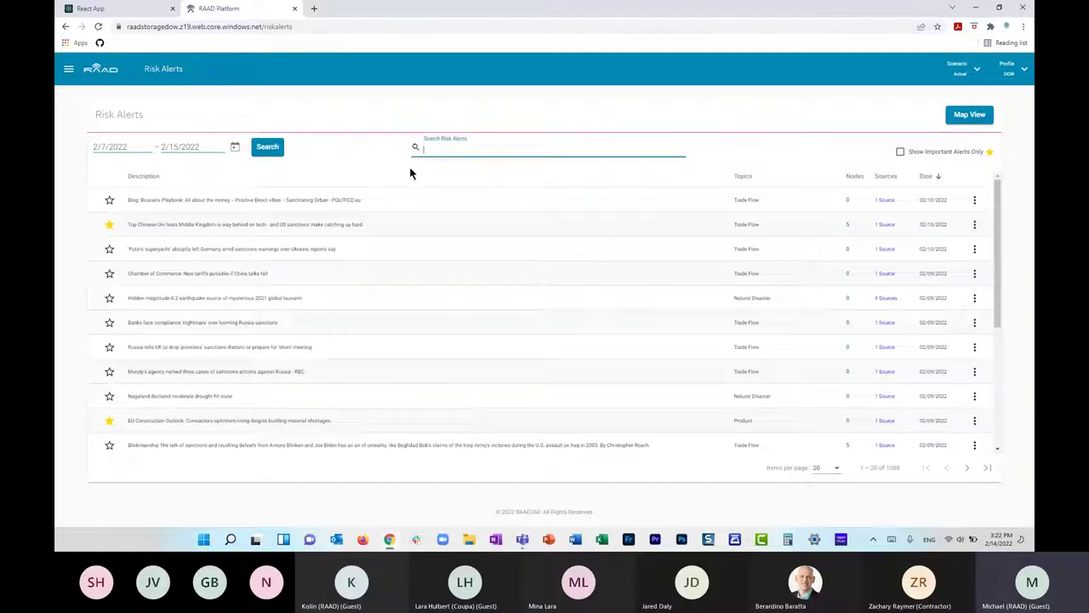
{"action": "type", "text": "p"}
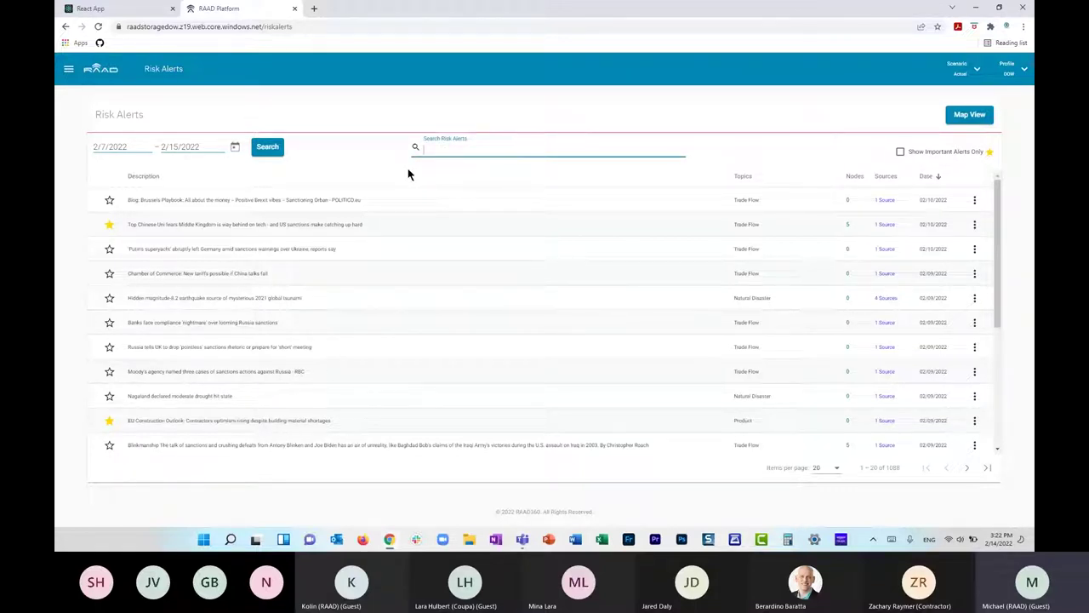
{"action": "type", "text": "olit"}
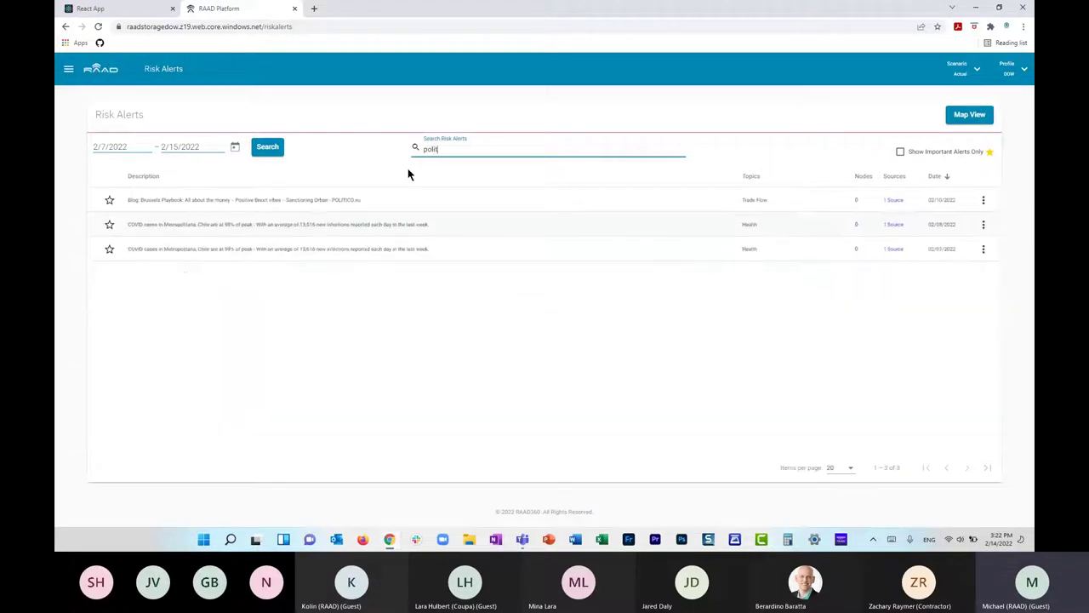
- Replace the risk alert search term with "Bruss"
{"action": "key", "text": "BackSpace"}
{"action": "key", "text": "BackSpace"}
{"action": "key", "text": "BackSpace"}
{"action": "key", "text": "BackSpace"}
{"action": "key", "text": "BackSpace"}
{"action": "type", "text": "Bruss"}
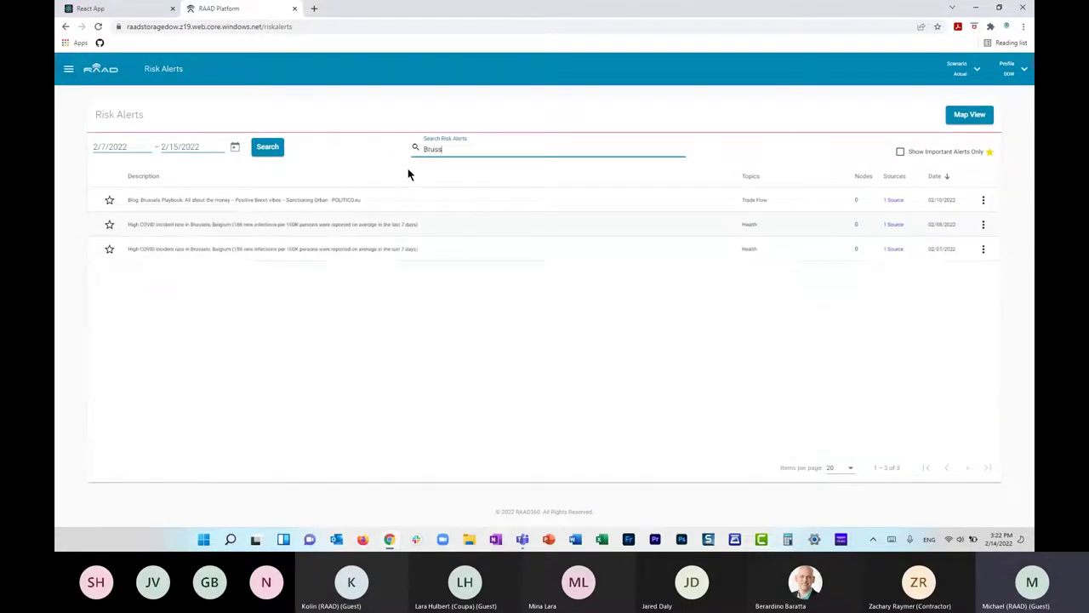
- Search the risk alerts for "Texas" instead
{"action": "key", "text": "BackSpace"}
{"action": "key", "text": "BackSpace"}
{"action": "key", "text": "BackSpace"}
{"action": "key", "text": "BackSpace"}
{"action": "type", "text": "Texas"}
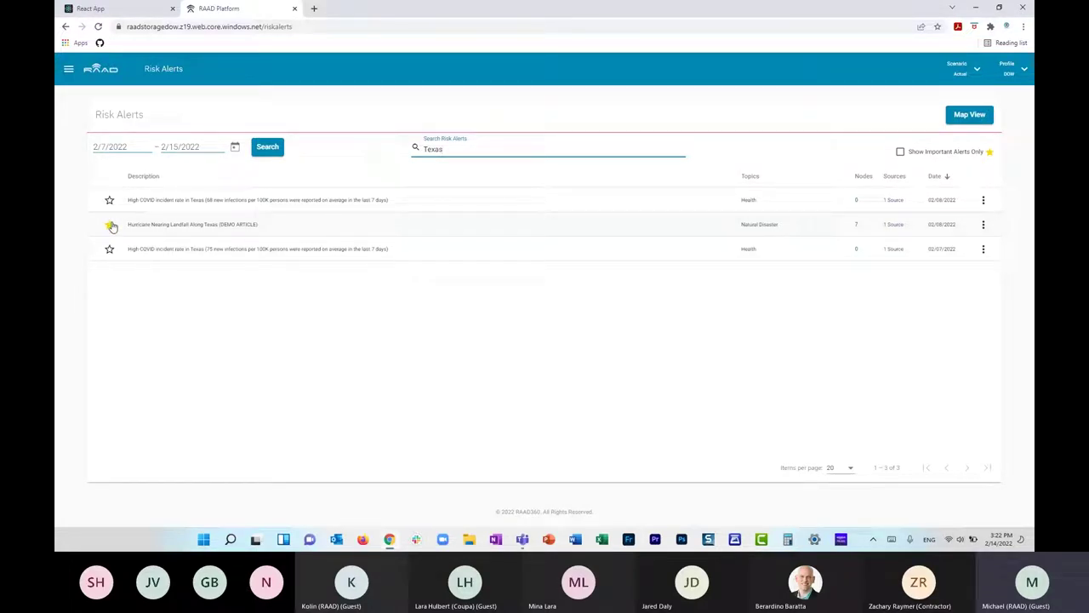
- Clear the alert search, filter the list to important alerts only, and return to showing all alerts
{"action": "double_click", "coordinate": [433, 149]}
{"action": "key", "text": "BackSpace"}
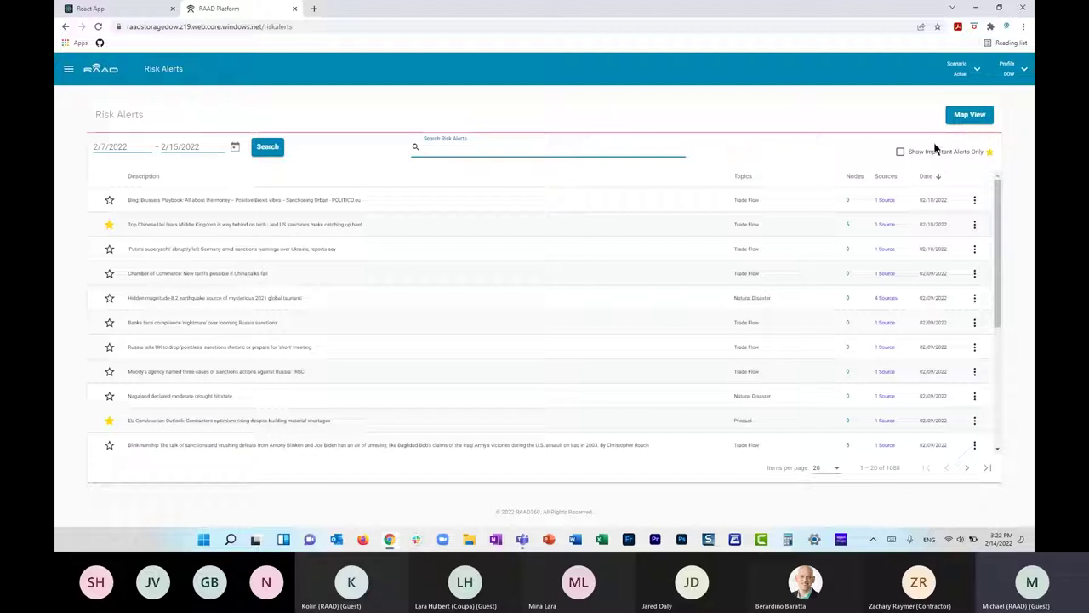
{"action": "left_click", "coordinate": [900, 153]}
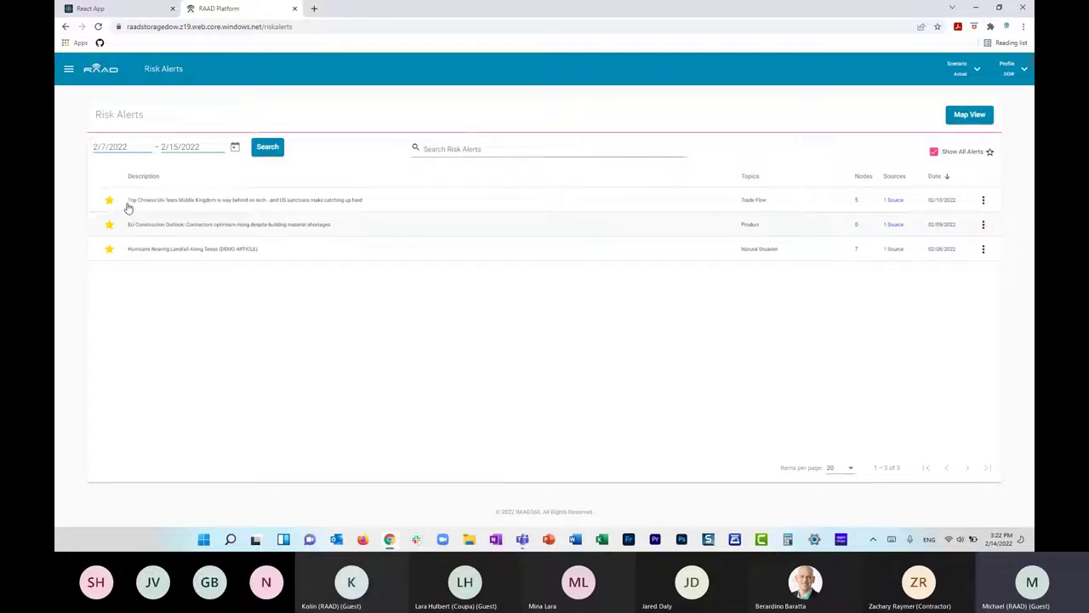
{"action": "left_click", "coordinate": [945, 152]}
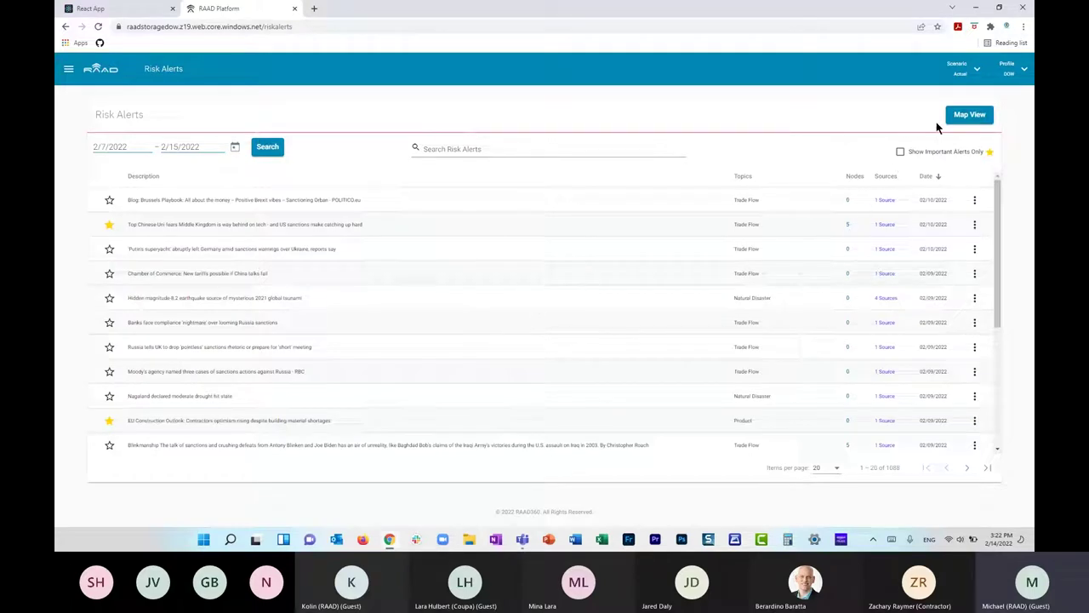
- Show the risk alerts on the map and examine the markers around Houston and the Texas Gulf coast
{"action": "left_click", "coordinate": [970, 117]}
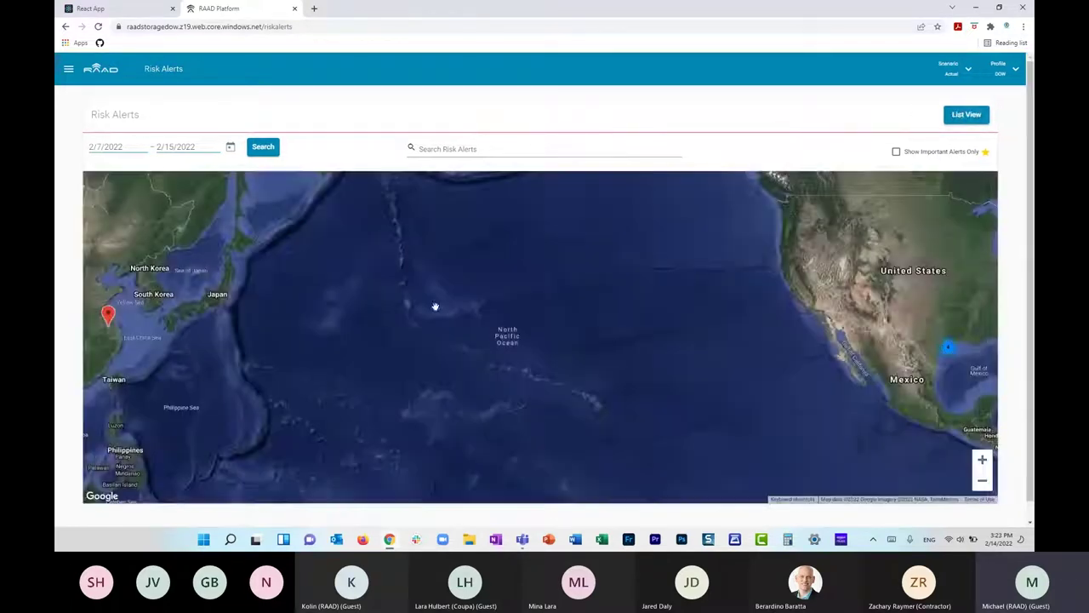
{"action": "left_click_drag", "start_coordinate": [639, 346], "coordinate": [299, 329]}
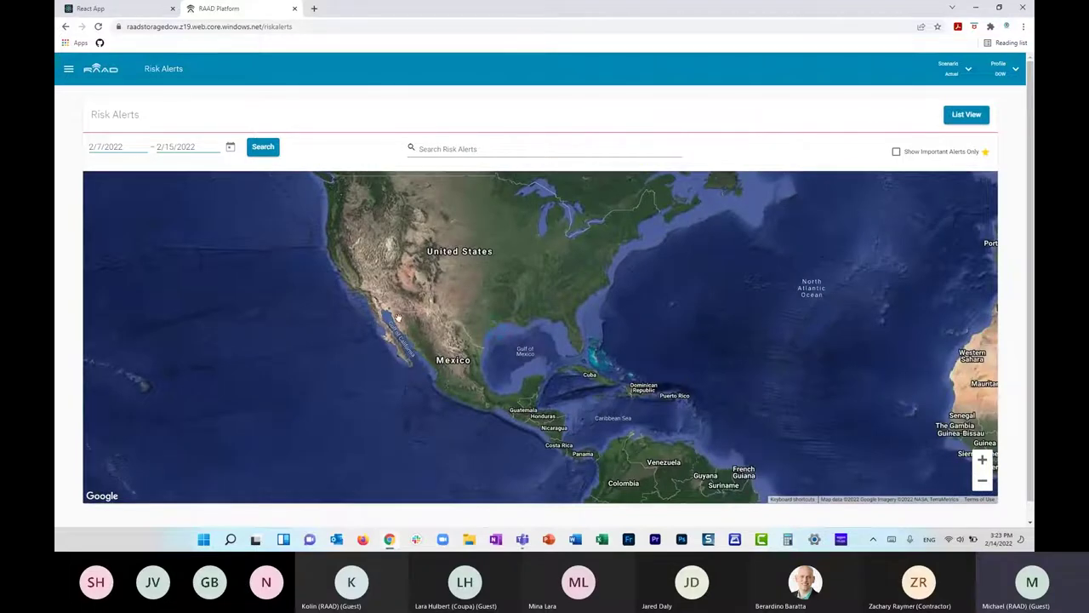
{"action": "scroll", "coordinate": [398, 318], "scroll_direction": "up", "scroll_amount": 3}
{"action": "left_click_drag", "start_coordinate": [695, 389], "coordinate": [419, 410]}
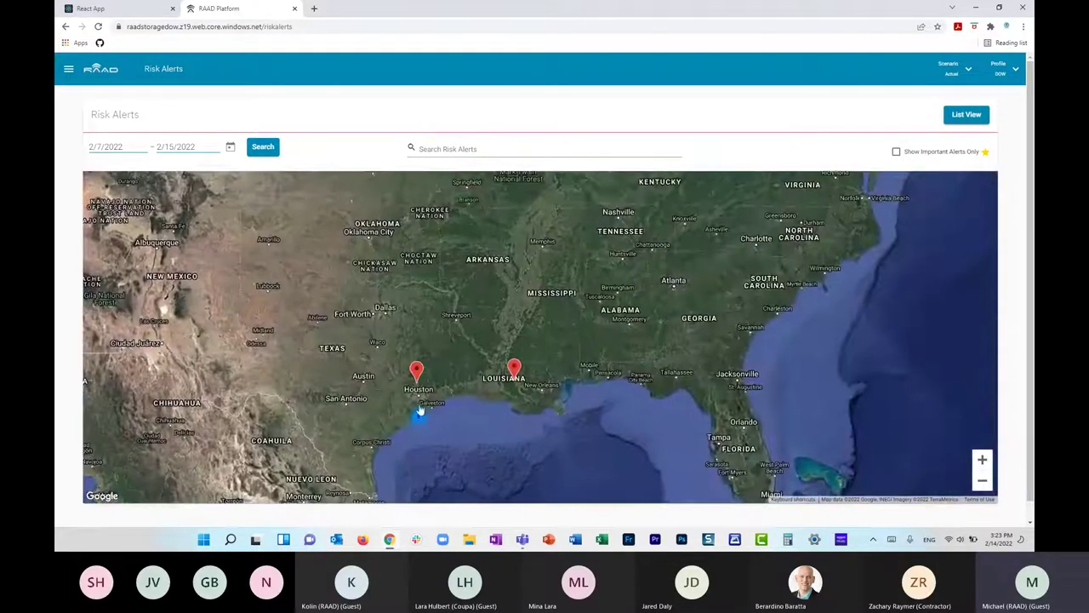
{"action": "scroll", "coordinate": [420, 411], "scroll_direction": "up", "scroll_amount": 4}
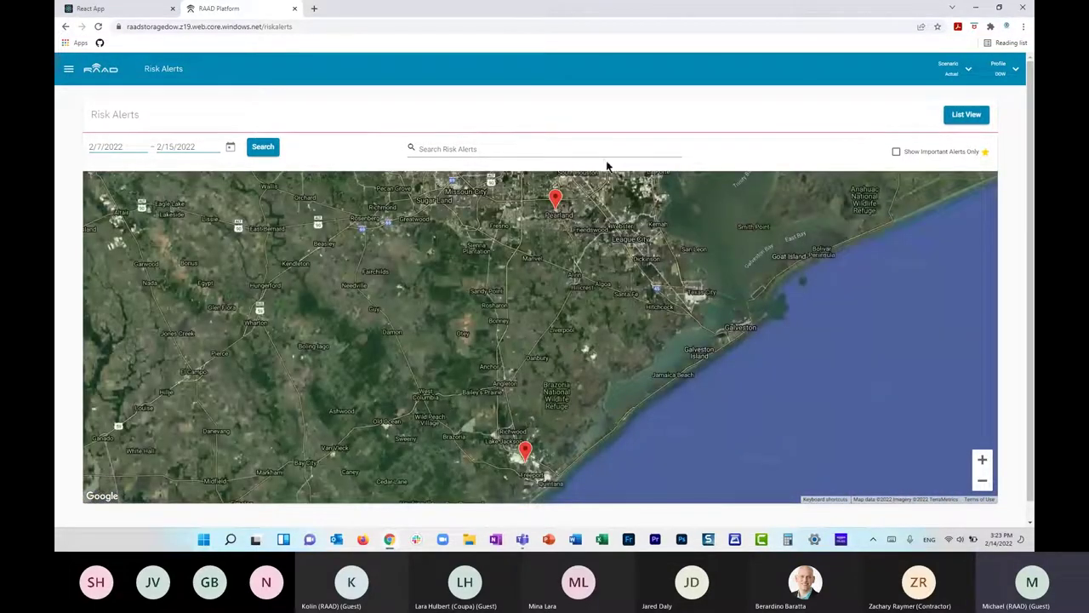
{"action": "left_click_drag", "start_coordinate": [555, 198], "coordinate": [556, 258]}
{"action": "left_click", "coordinate": [556, 258]}
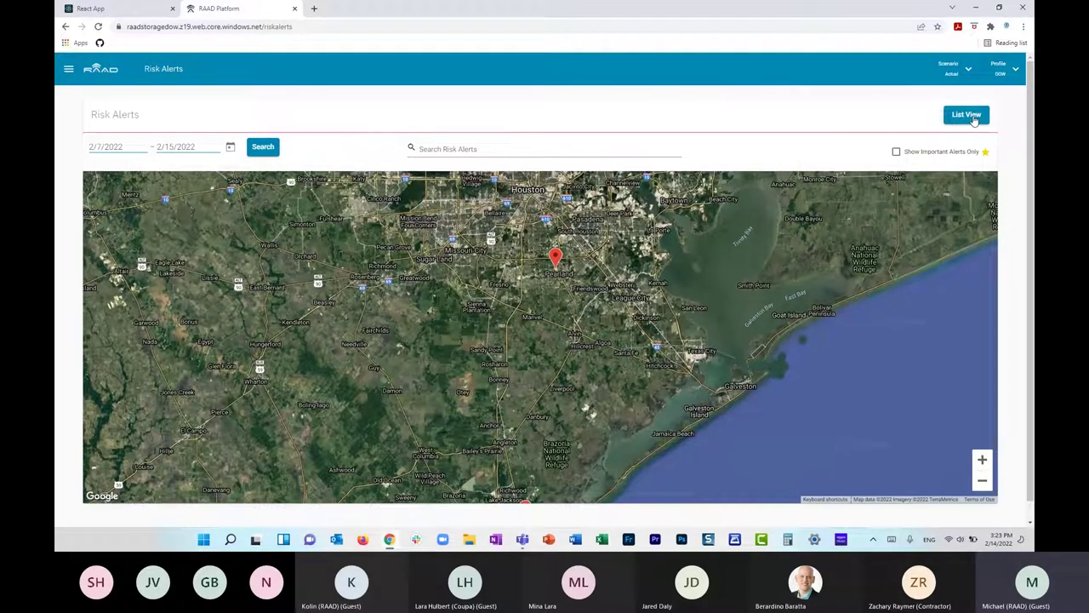
- Return to the alert list, show only important alerts, and open the "Hurricane Nearing Landfall Along Texas (DEMO ARTICLE)" alert
{"action": "left_click", "coordinate": [973, 117]}
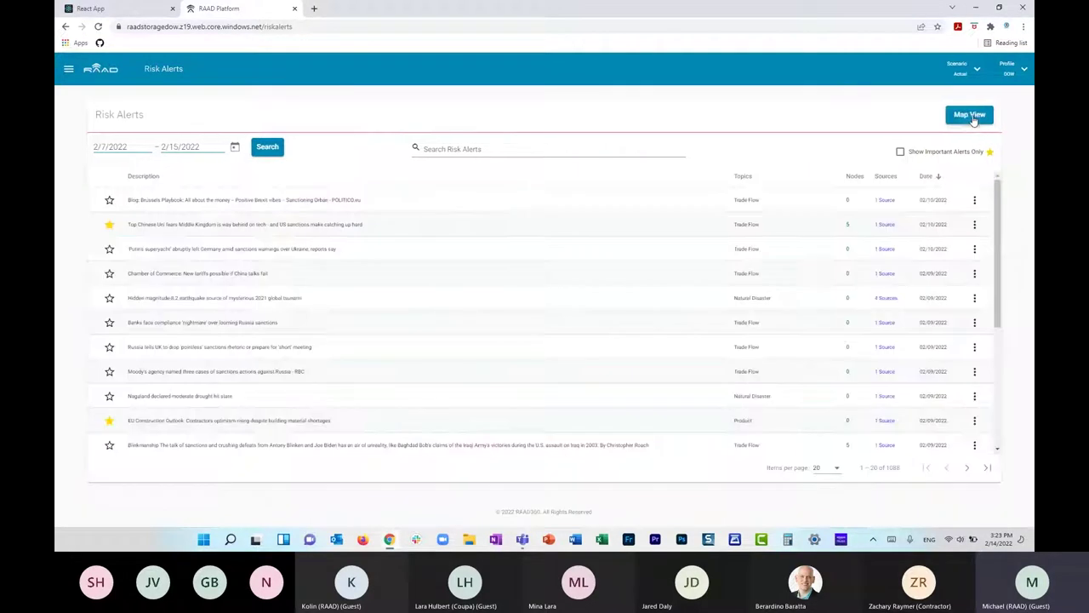
{"action": "left_click", "coordinate": [901, 153]}
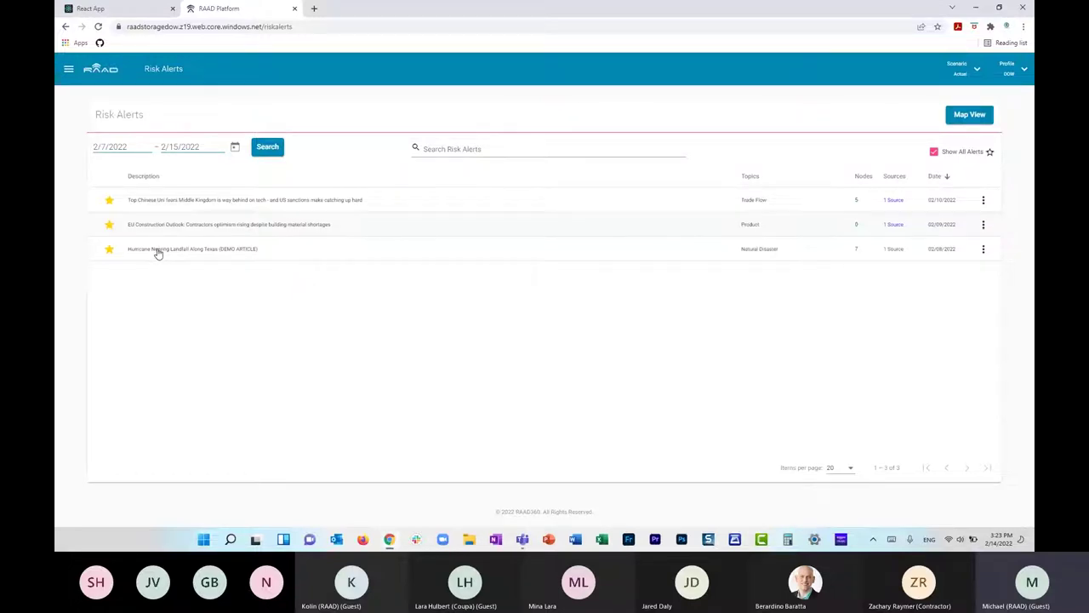
{"action": "left_click", "coordinate": [158, 250]}
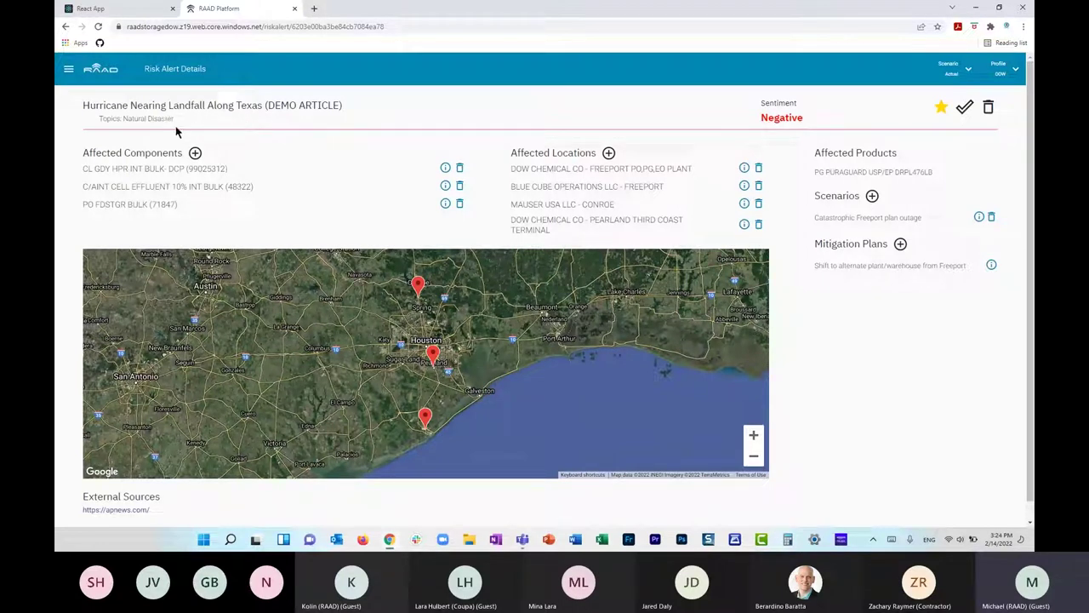
- View the alert's external apnews.com source article and go back to the Risk Alert Details page
{"action": "left_click", "coordinate": [119, 510]}
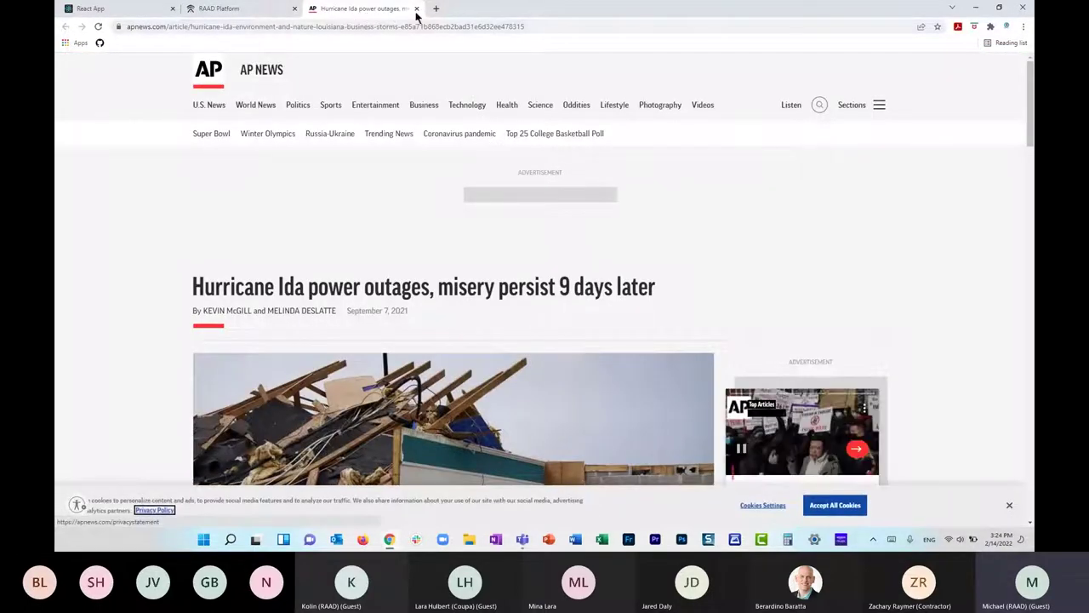
{"action": "left_click", "coordinate": [243, 9]}
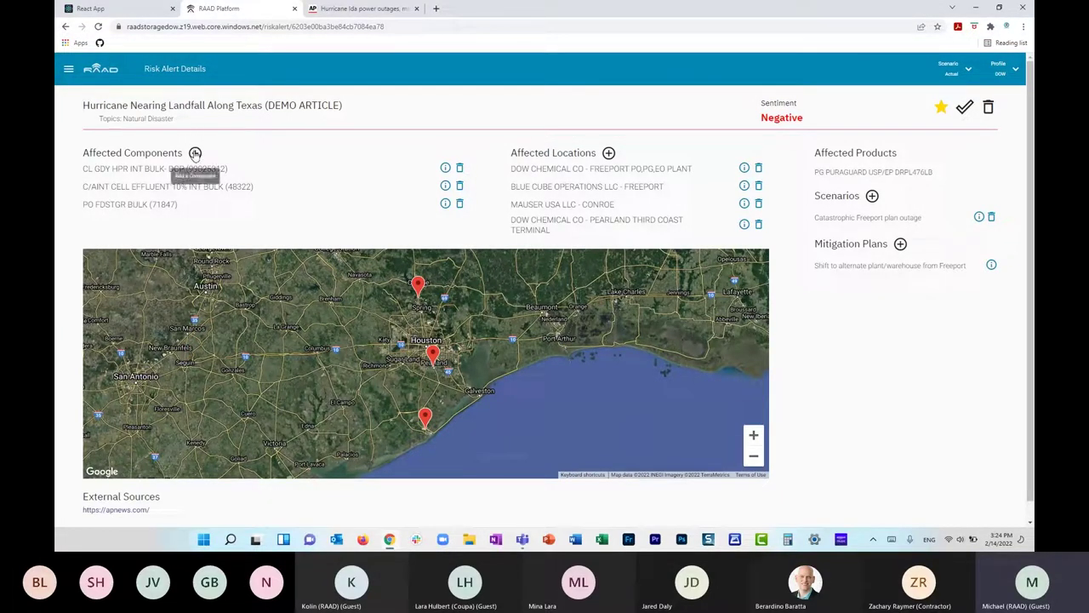
- Open the alert's affected components and locations editor, save it, and highlight the PG PURAGUARD USP/EP DRPL476LB affected product
{"action": "left_click", "coordinate": [195, 154]}
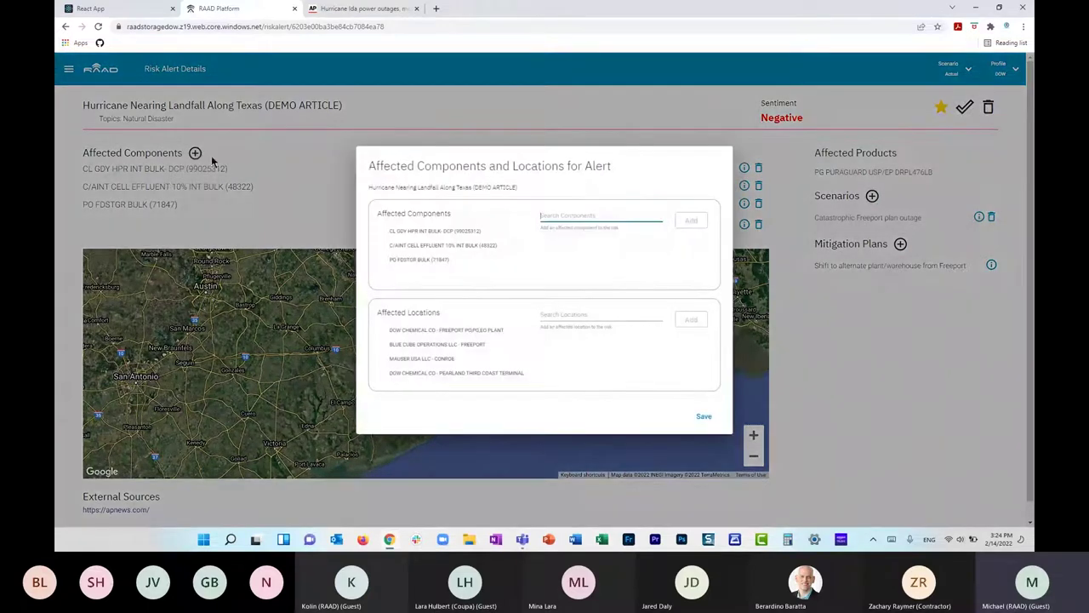
{"action": "left_click", "coordinate": [703, 418]}
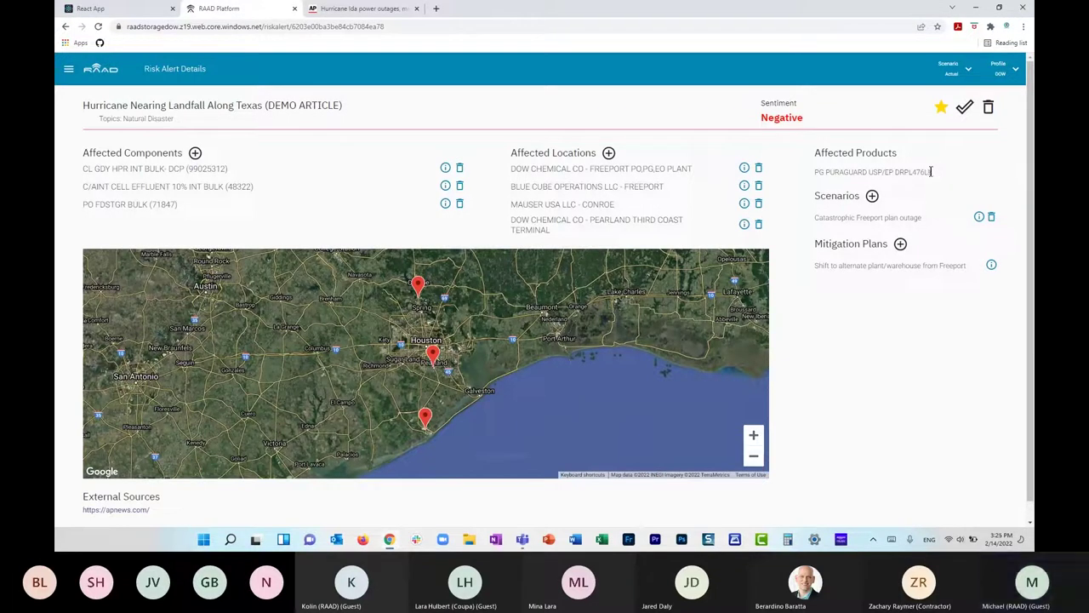
{"action": "left_click_drag", "start_coordinate": [931, 171], "coordinate": [812, 173]}
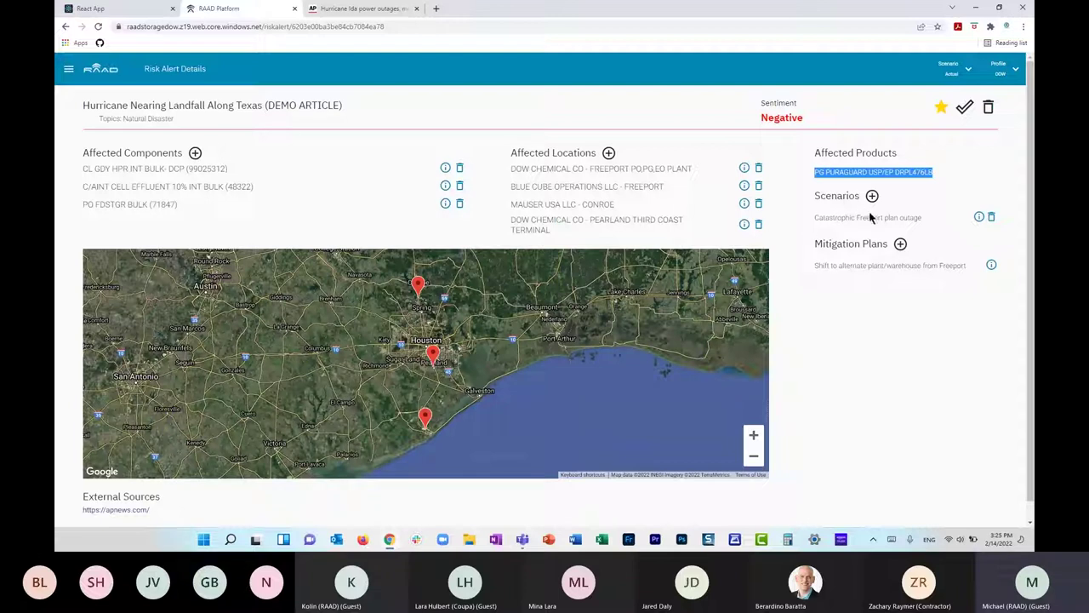
- Review the risks, where-used and mitigation data of component CL GDY HPR INT BULK- DCP, and return to the alert details
{"action": "left_click", "coordinate": [445, 169]}
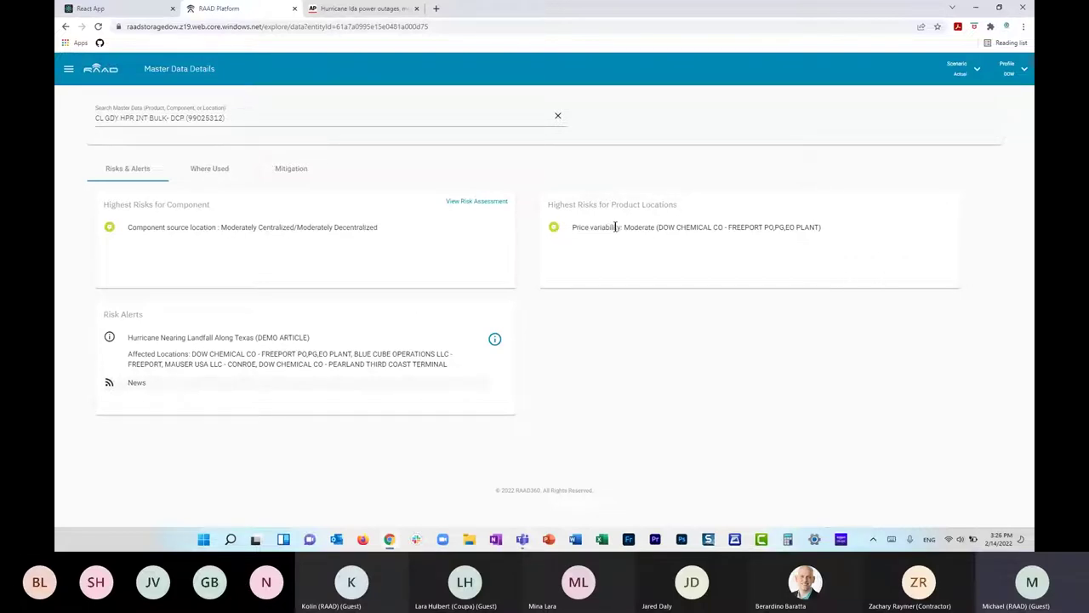
{"action": "left_click", "coordinate": [206, 170]}
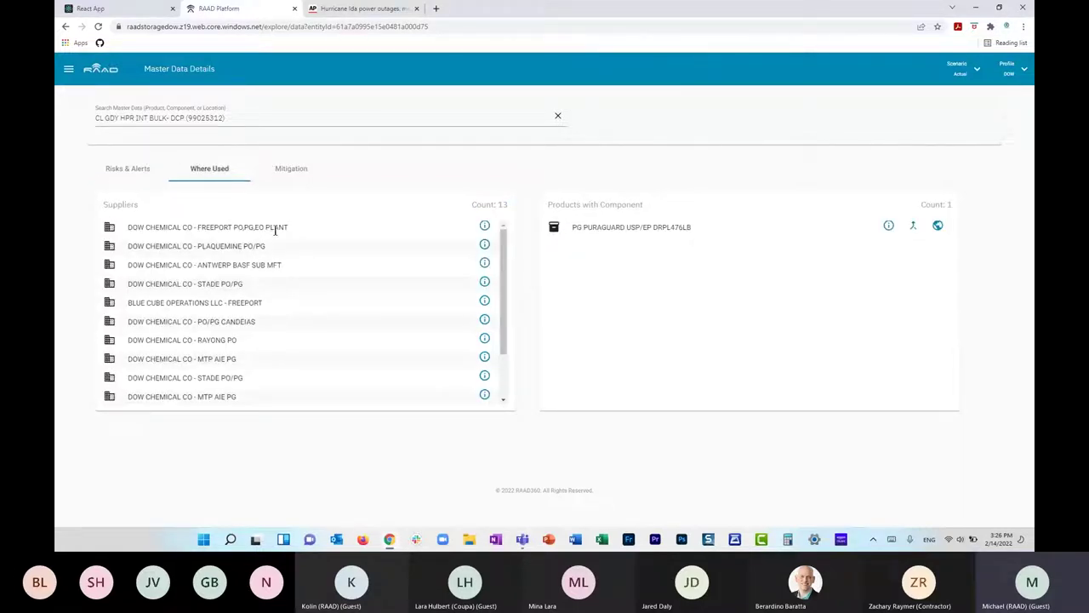
{"action": "left_click", "coordinate": [292, 174]}
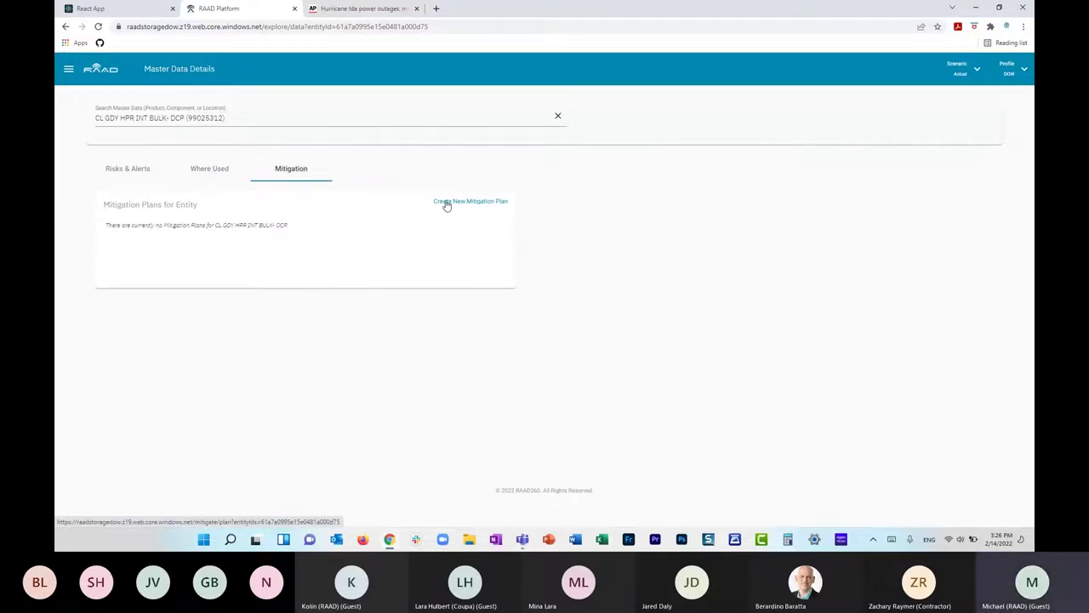
{"action": "left_click", "coordinate": [67, 28]}
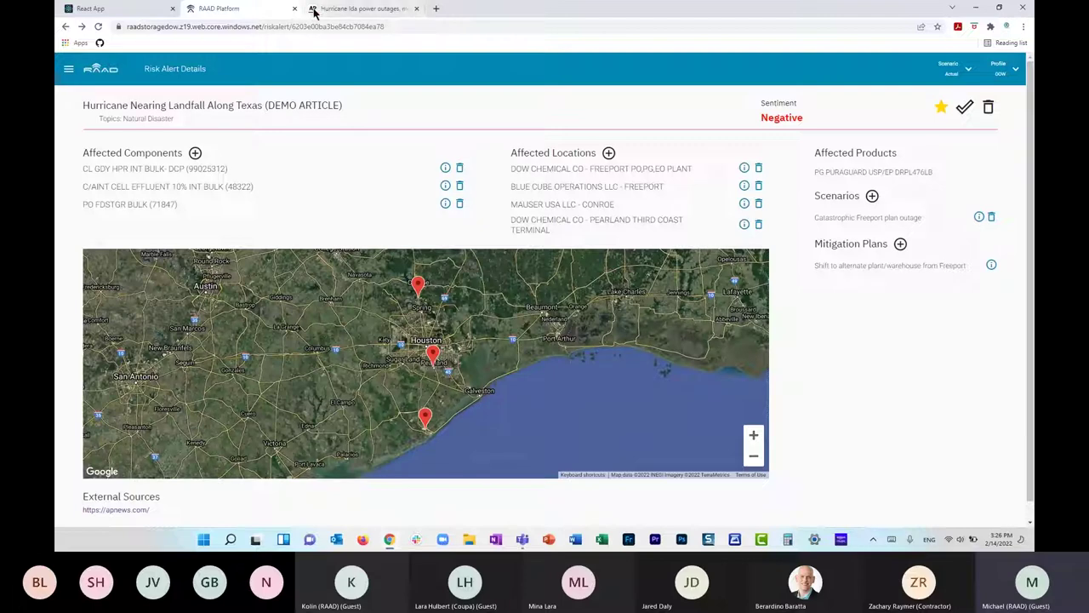
- Switch to the SCRA2 dashboard in React App and show its Portal Links section
{"action": "left_click", "coordinate": [117, 9]}
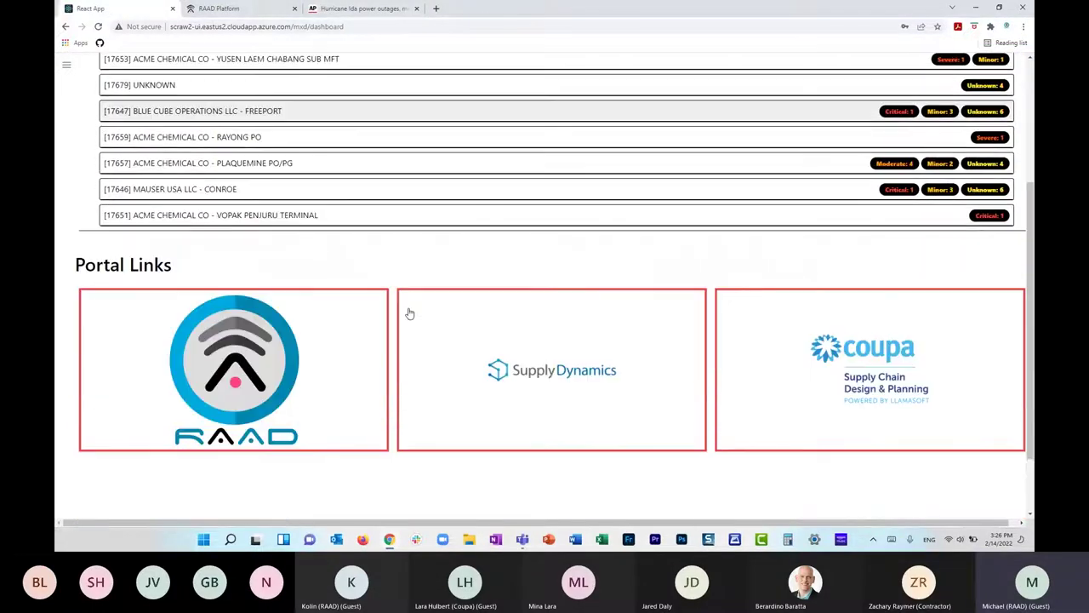
{"action": "scroll", "coordinate": [406, 306], "scroll_direction": "down", "scroll_amount": 3}
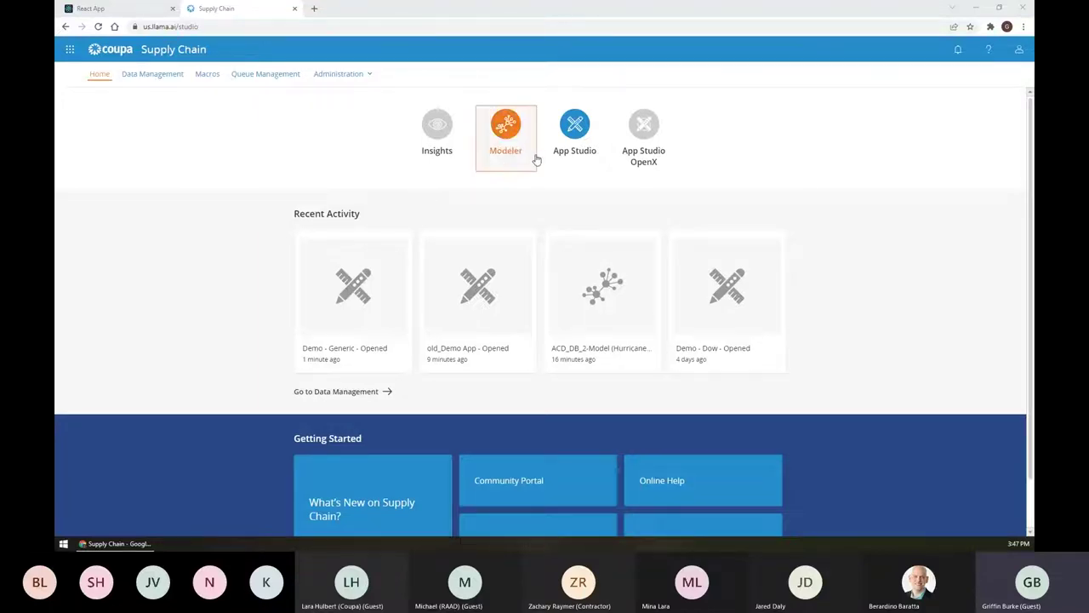
- From the Coupa Supply Chain home page, launch App Studio and open the Demo - Generic application in the Application Viewer
{"action": "left_click", "coordinate": [593, 141]}
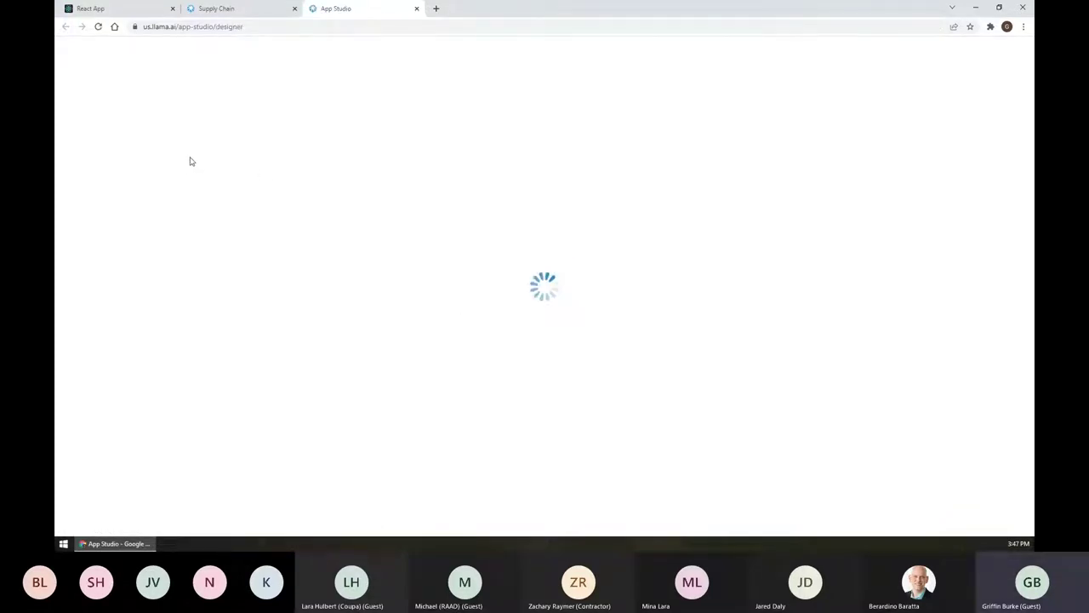
{"action": "left_click", "coordinate": [70, 138]}
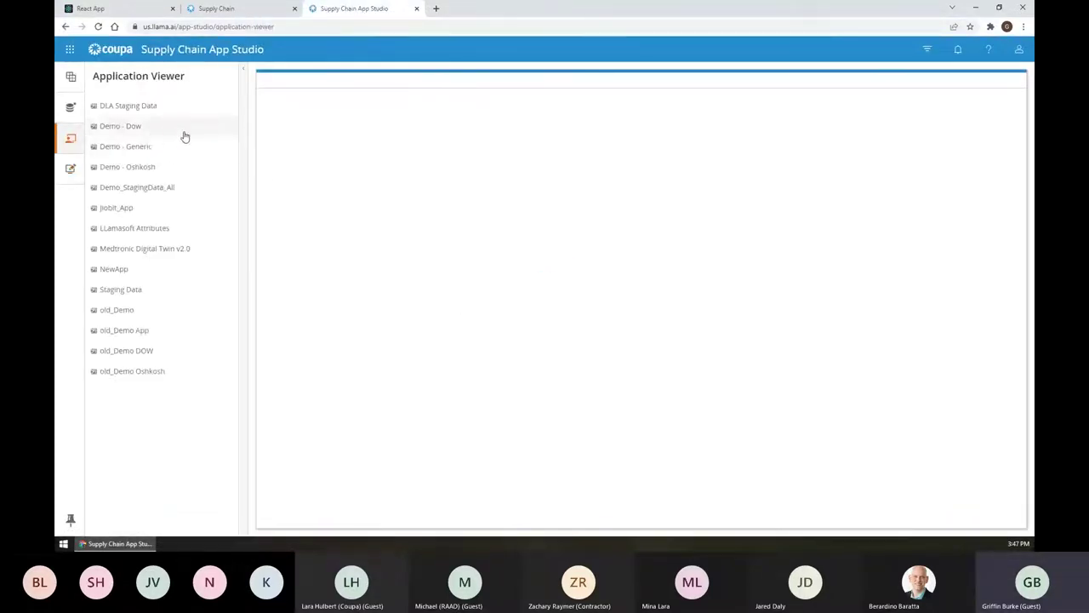
{"action": "left_click", "coordinate": [182, 150]}
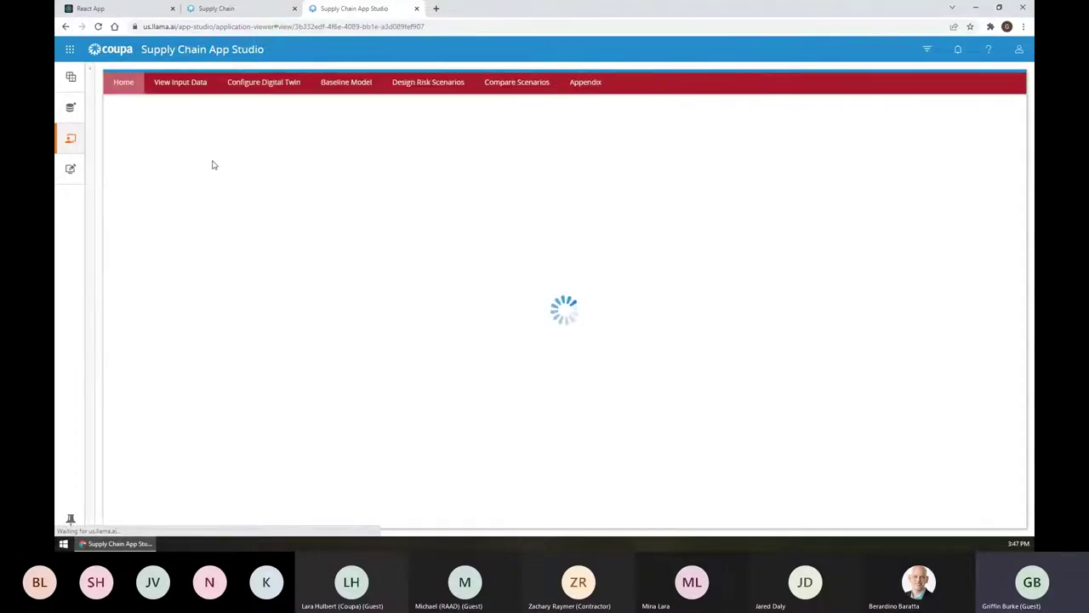